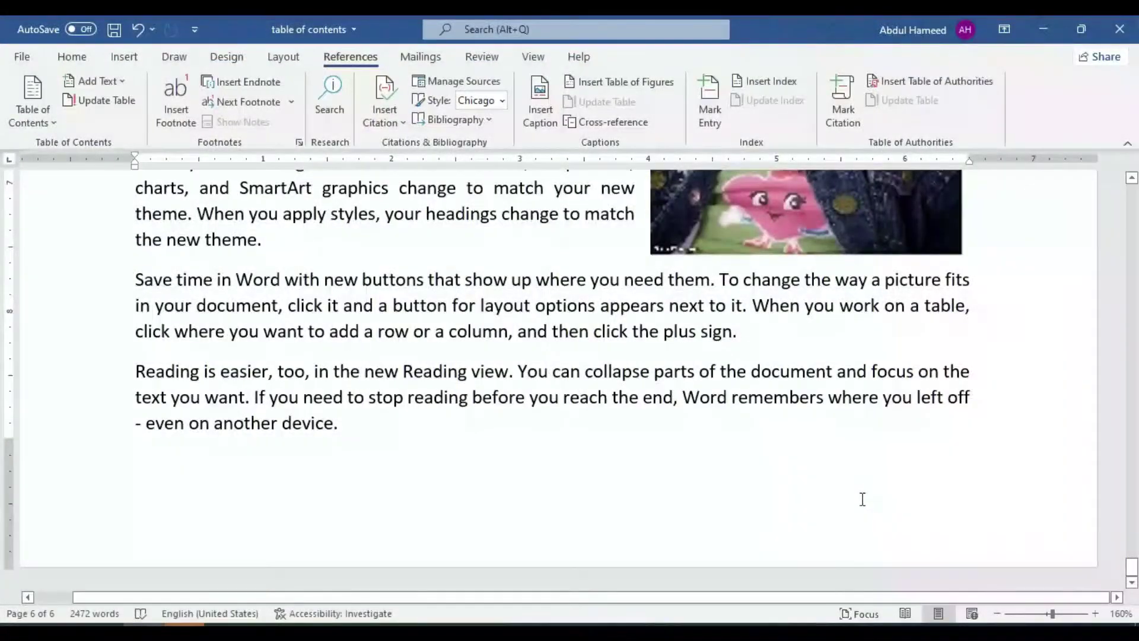
Caption the baby picture with the Figure label, producing a Figure 2 caption.
scroll(748, 492, up, 2)
scroll(746, 493, up, 3)
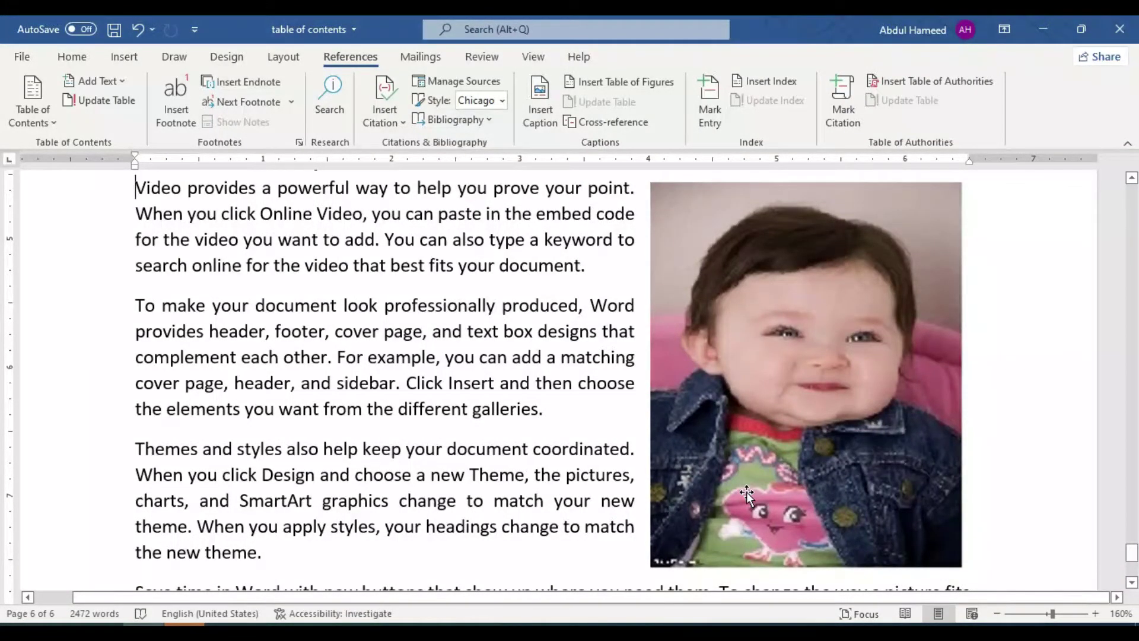
scroll(747, 492, down, 1)
click(770, 420)
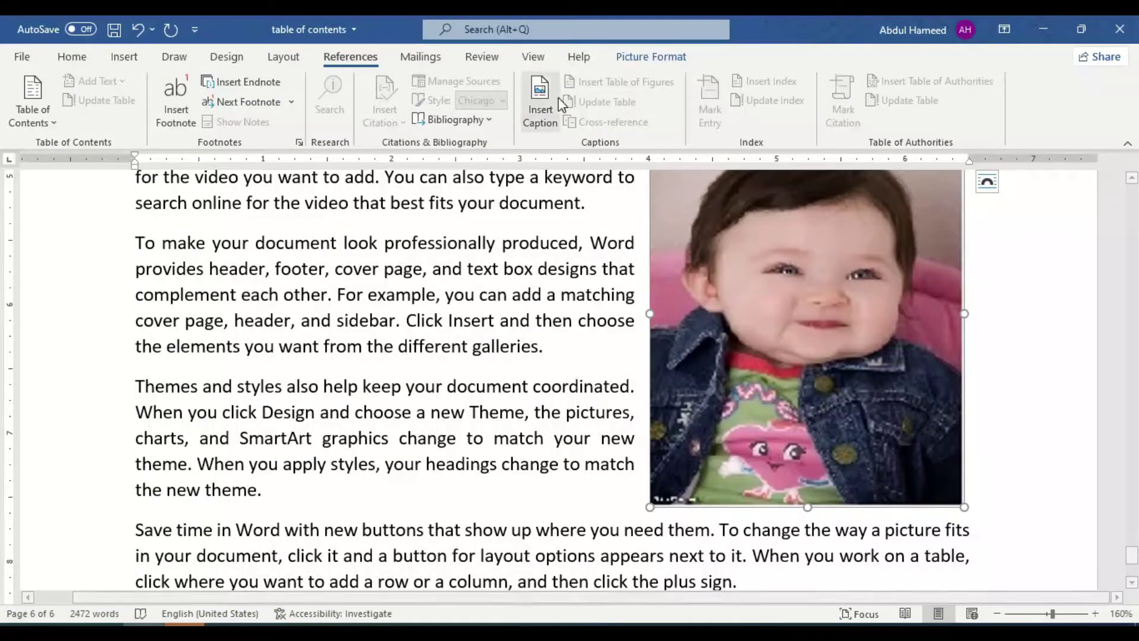
click(538, 126)
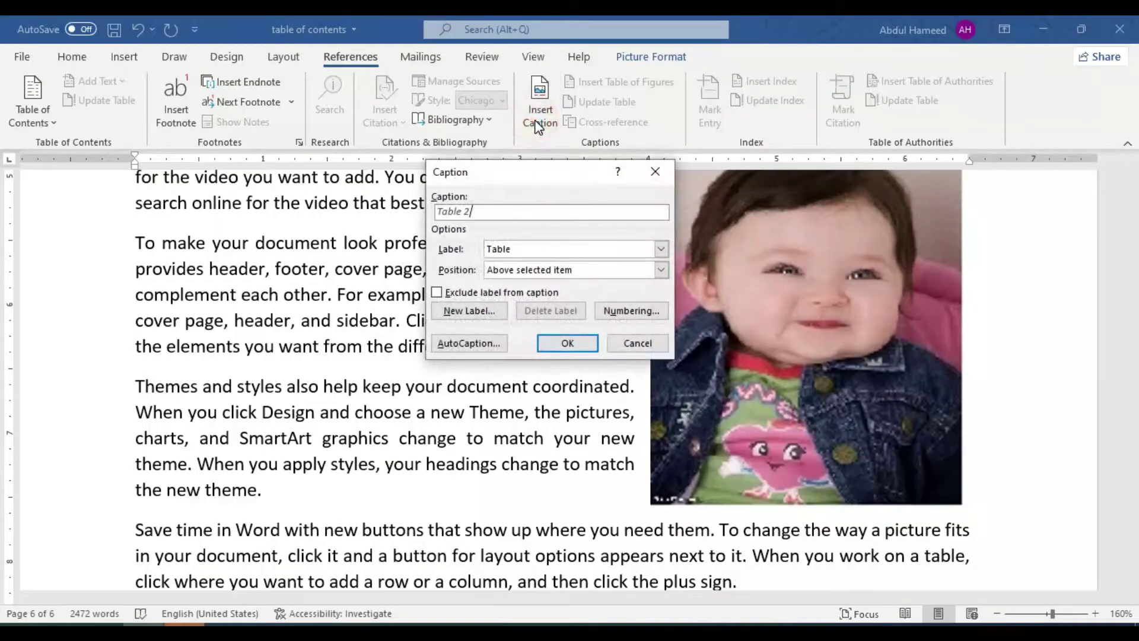
drag(513, 174, 440, 214)
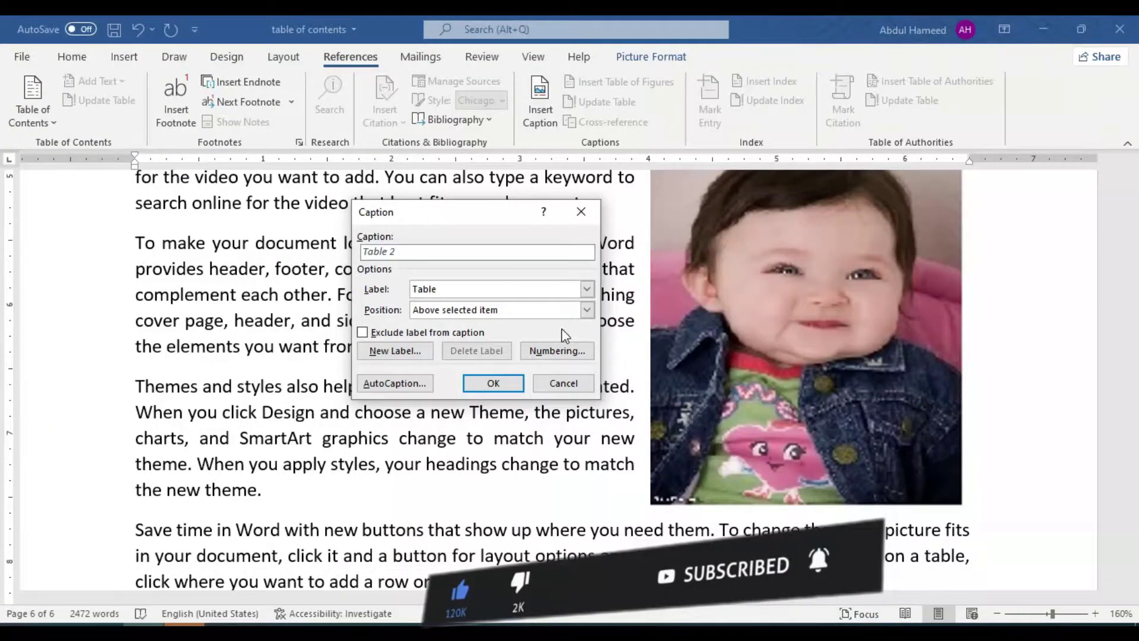
click(435, 291)
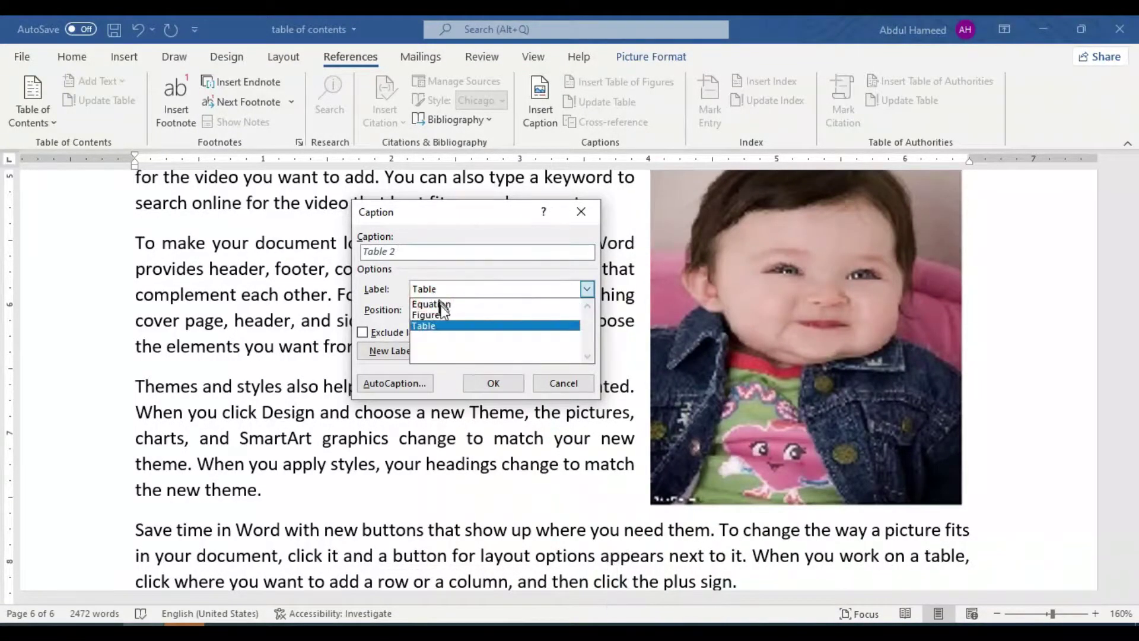
click(439, 315)
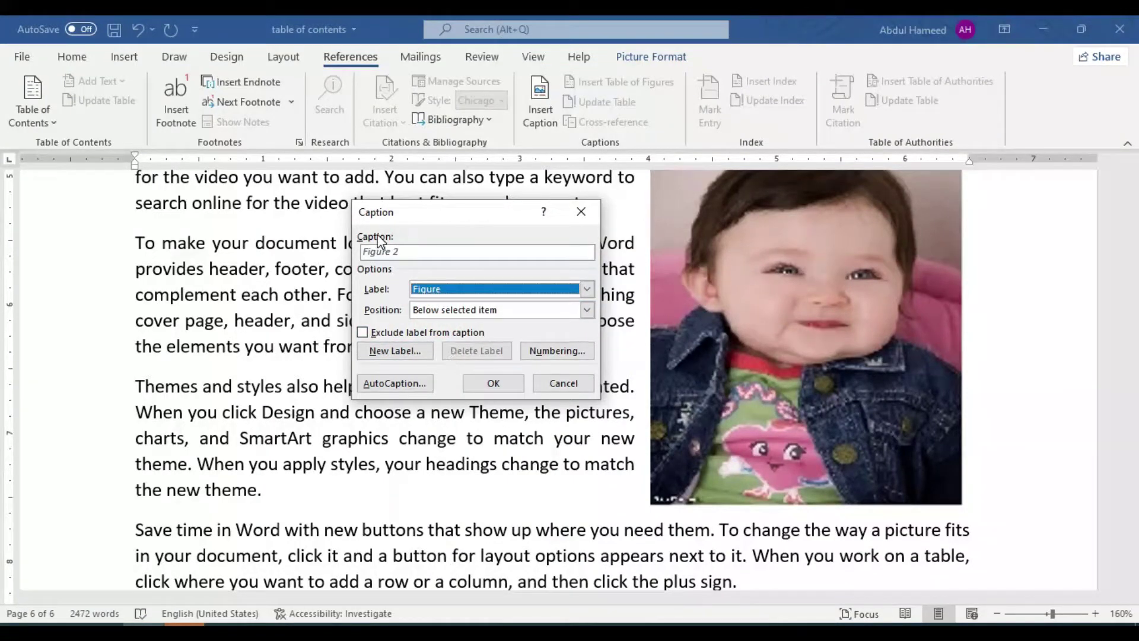
click(475, 384)
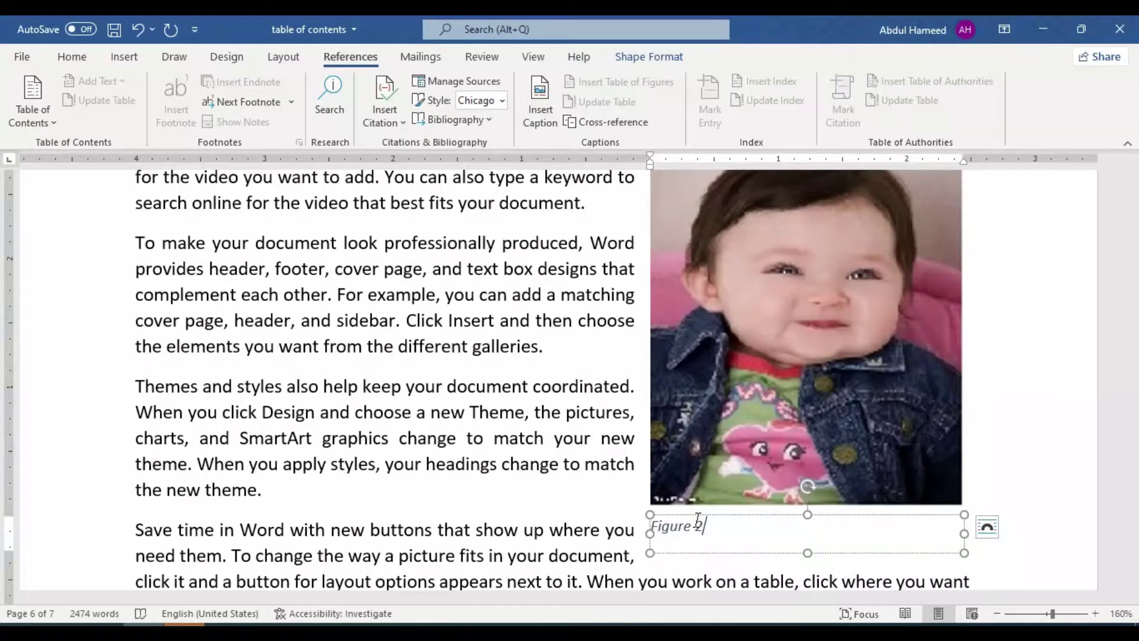
Delete the Figure 2 caption from below the baby picture.
click(664, 513)
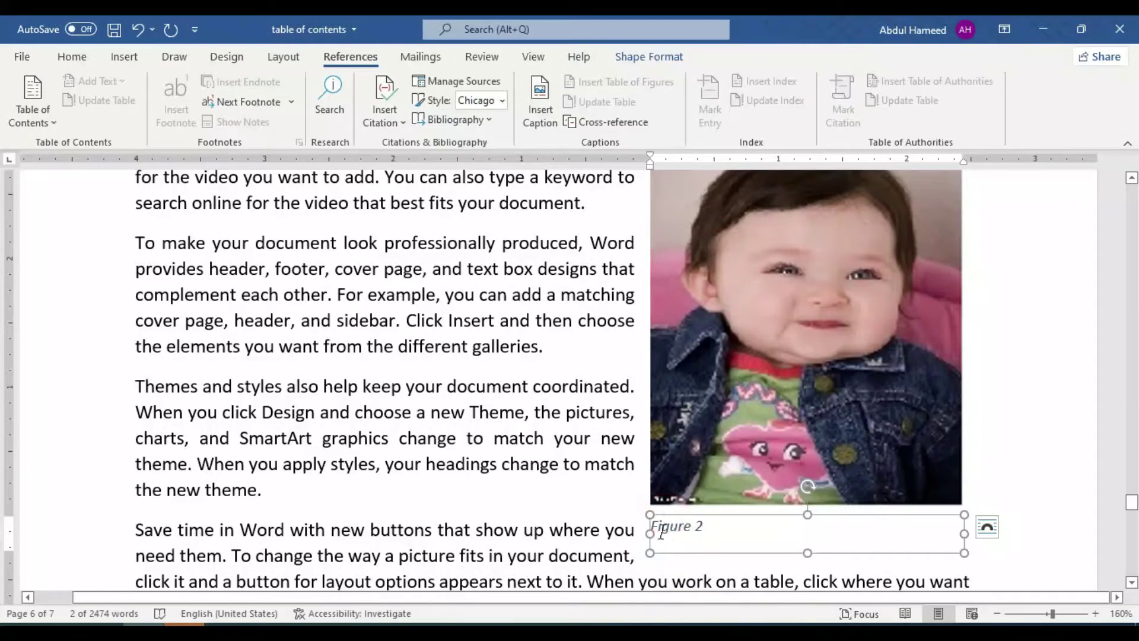
triple_click(680, 526)
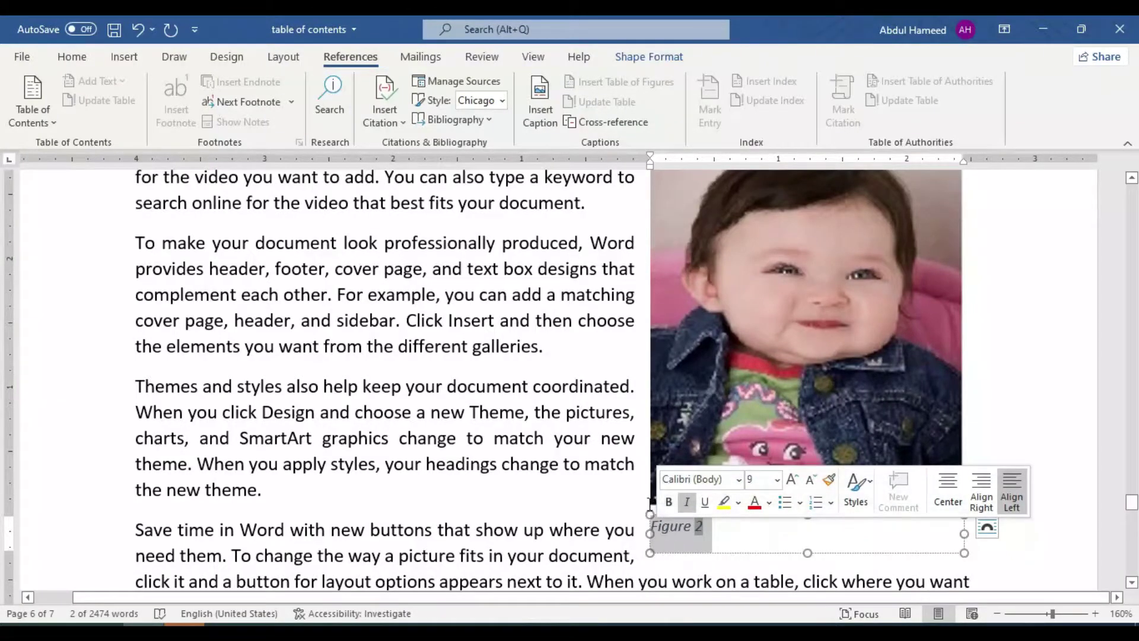
click(671, 514)
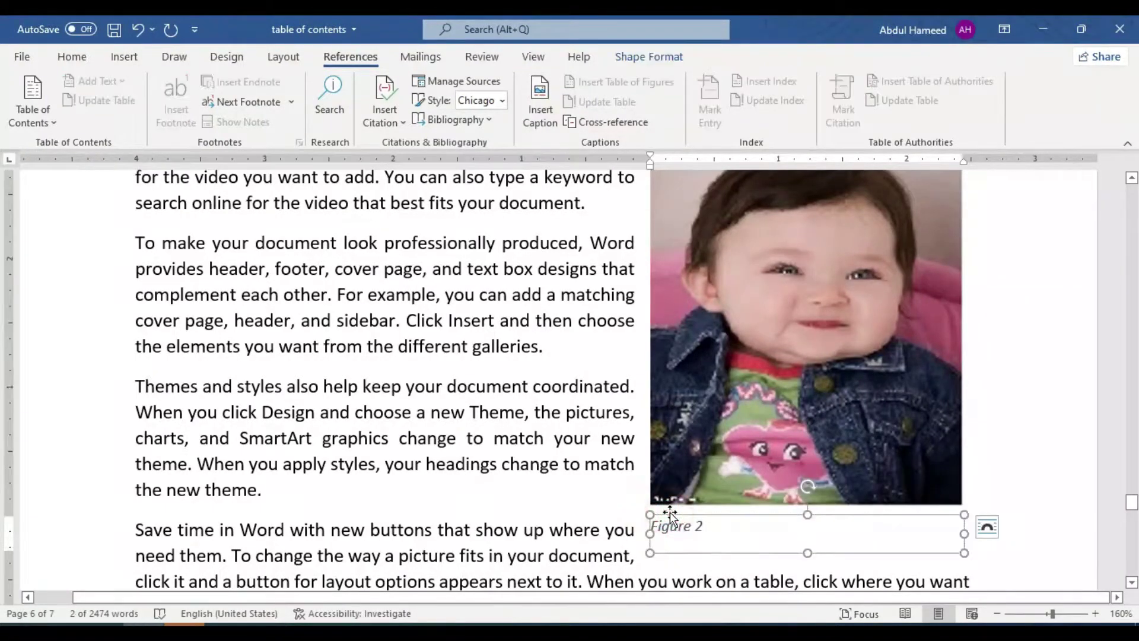
key(Delete)
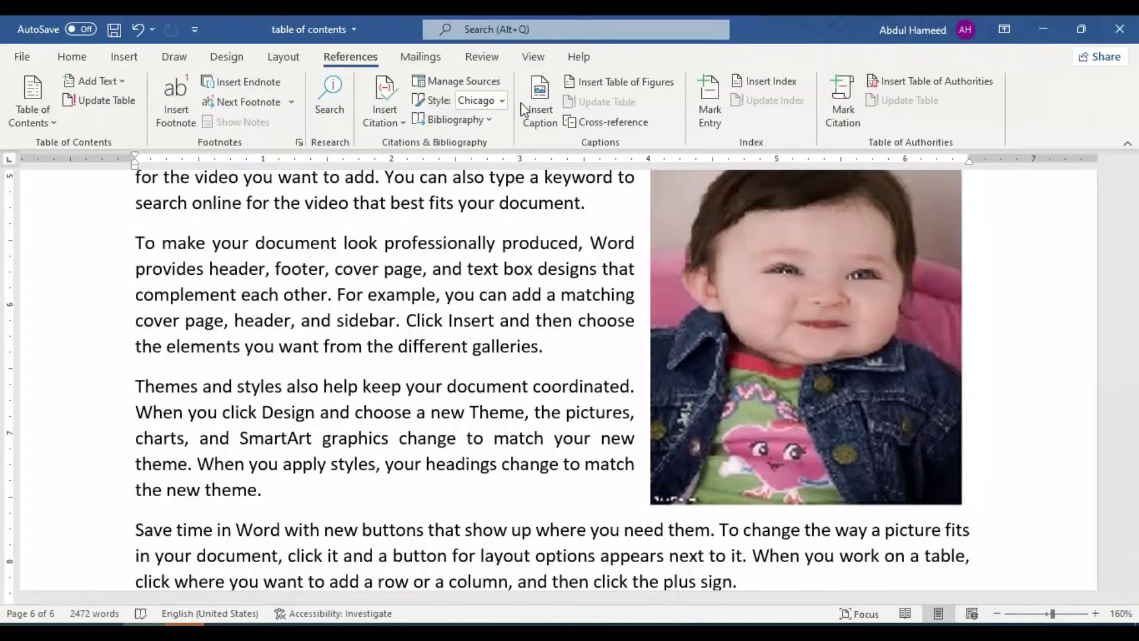
Create a new 'Picture' caption label and caption the baby picture with it.
click(540, 111)
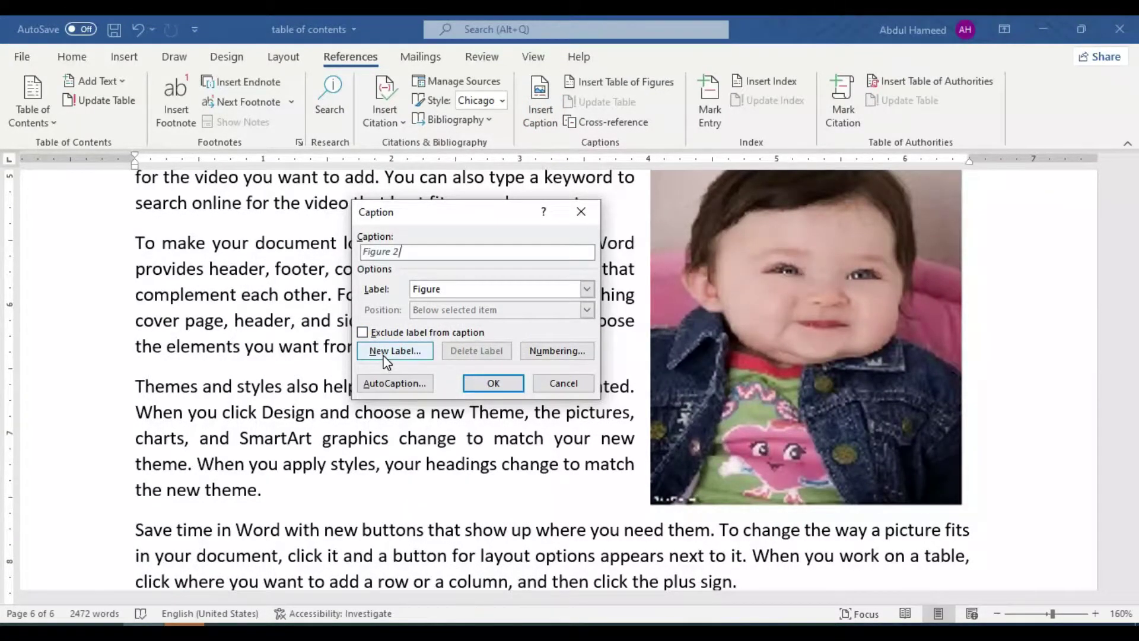
click(387, 354)
click(500, 313)
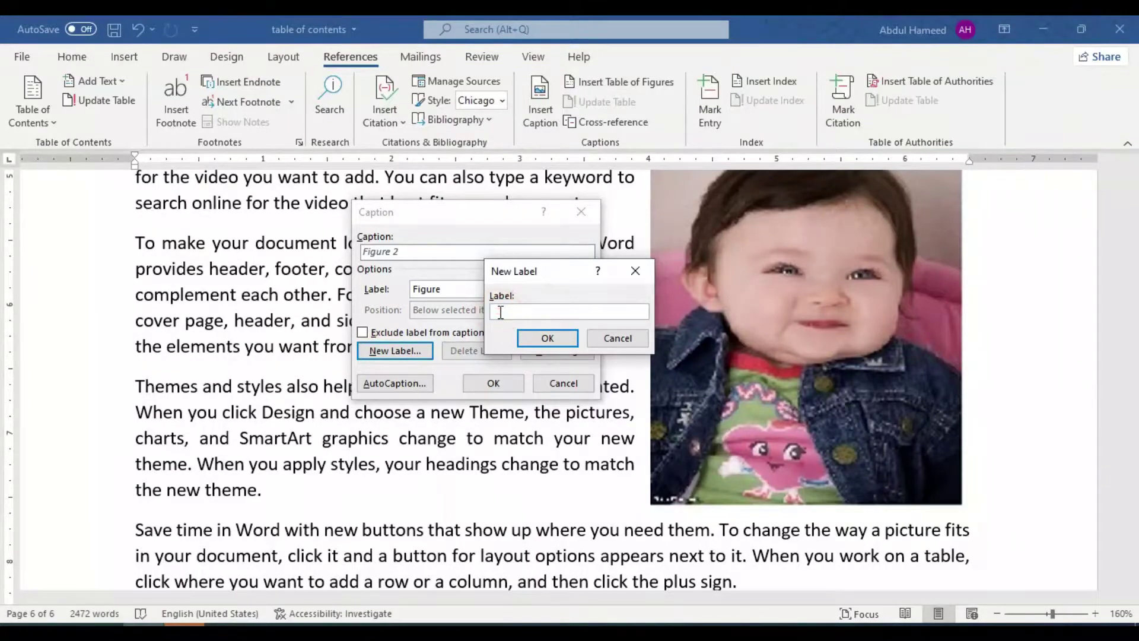
text(Pictu)
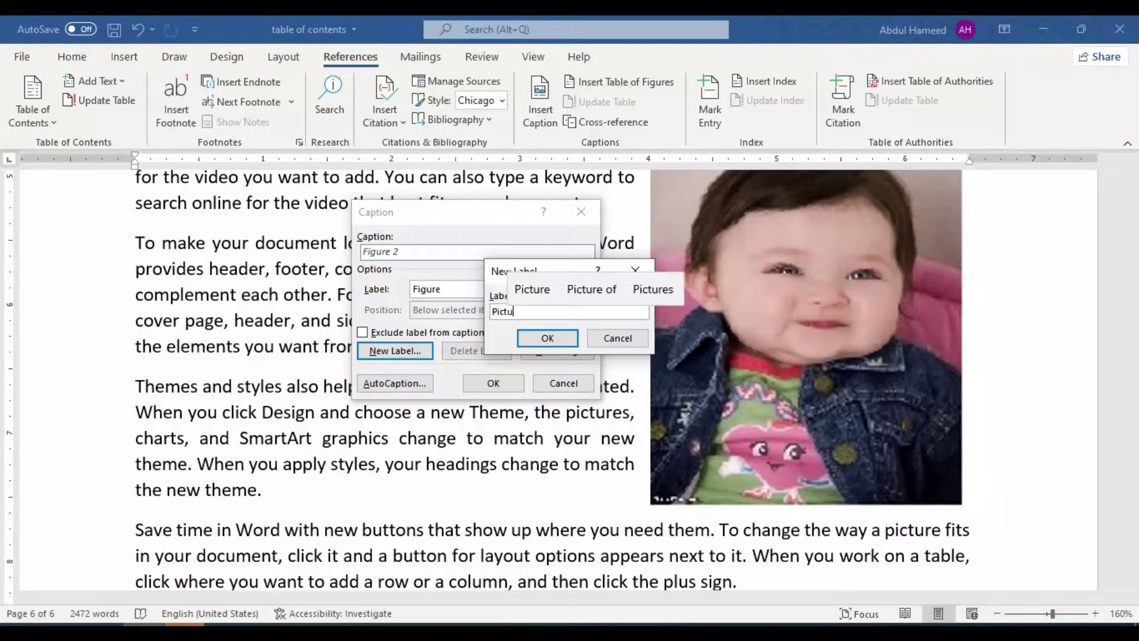
text(re)
click(547, 335)
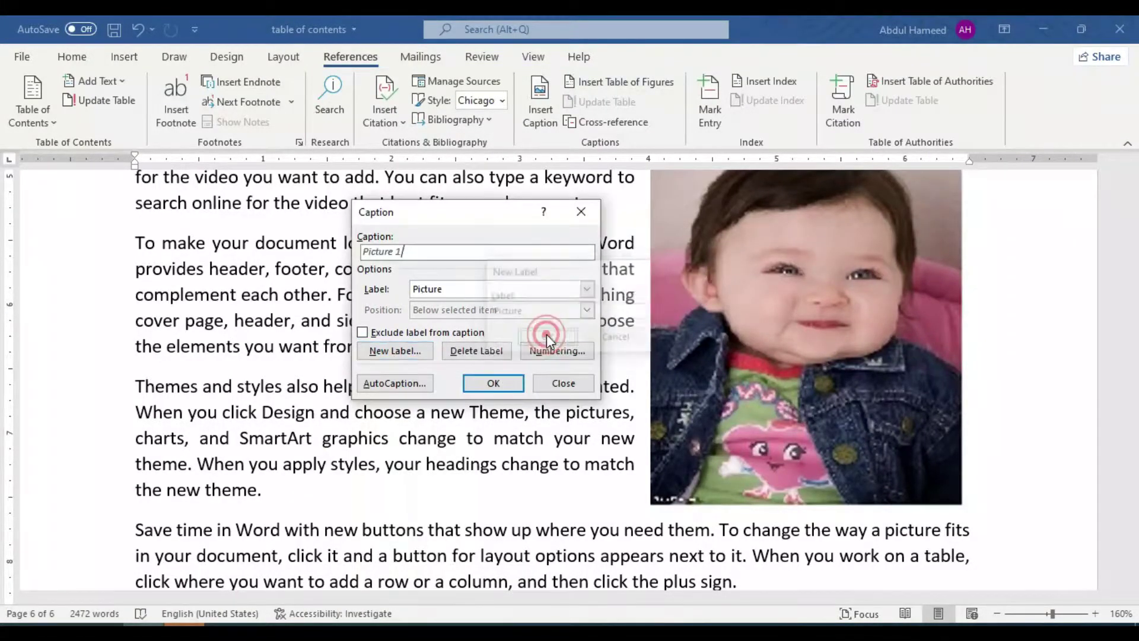
click(491, 381)
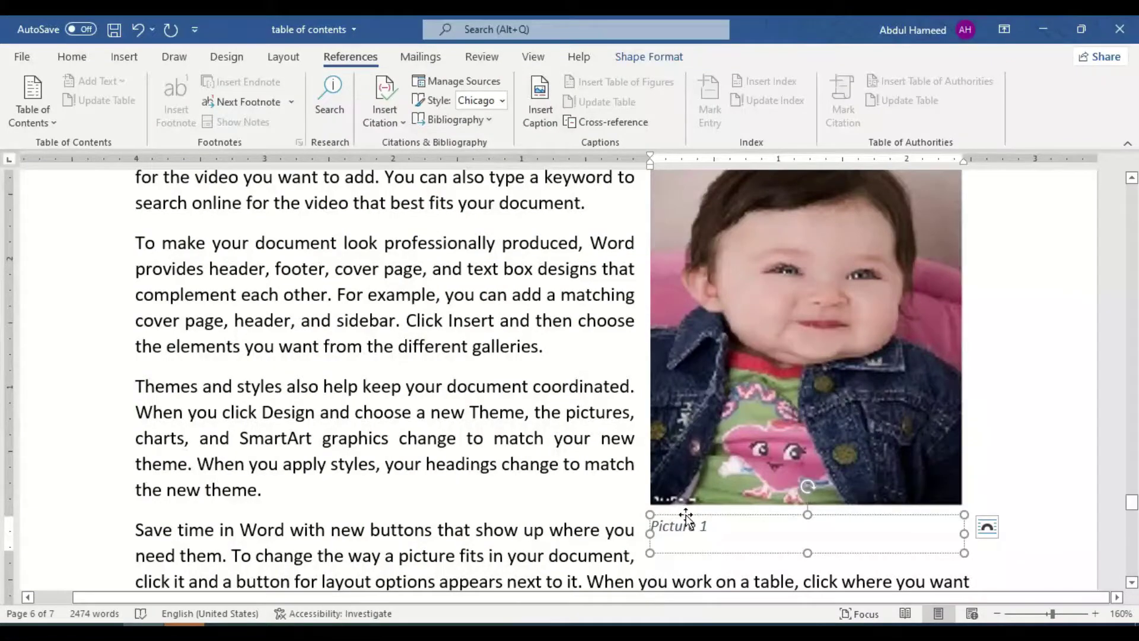
Add a Picture 1 caption beneath the round portrait.
scroll(349, 385, up, 3)
scroll(349, 385, up, 3)
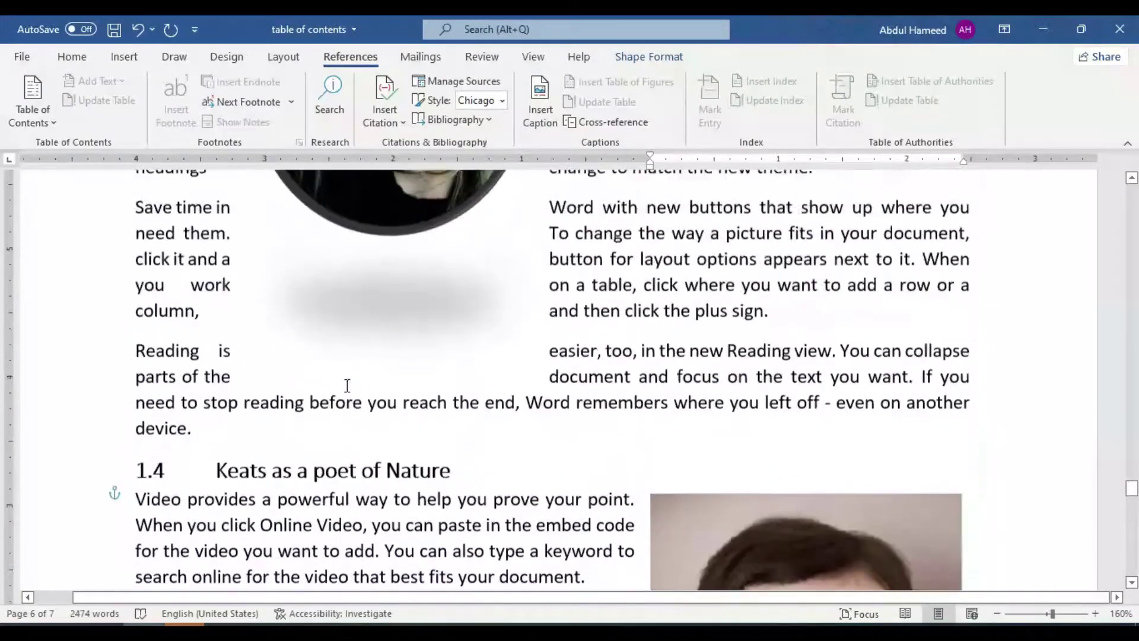
scroll(349, 385, up, 3)
click(305, 208)
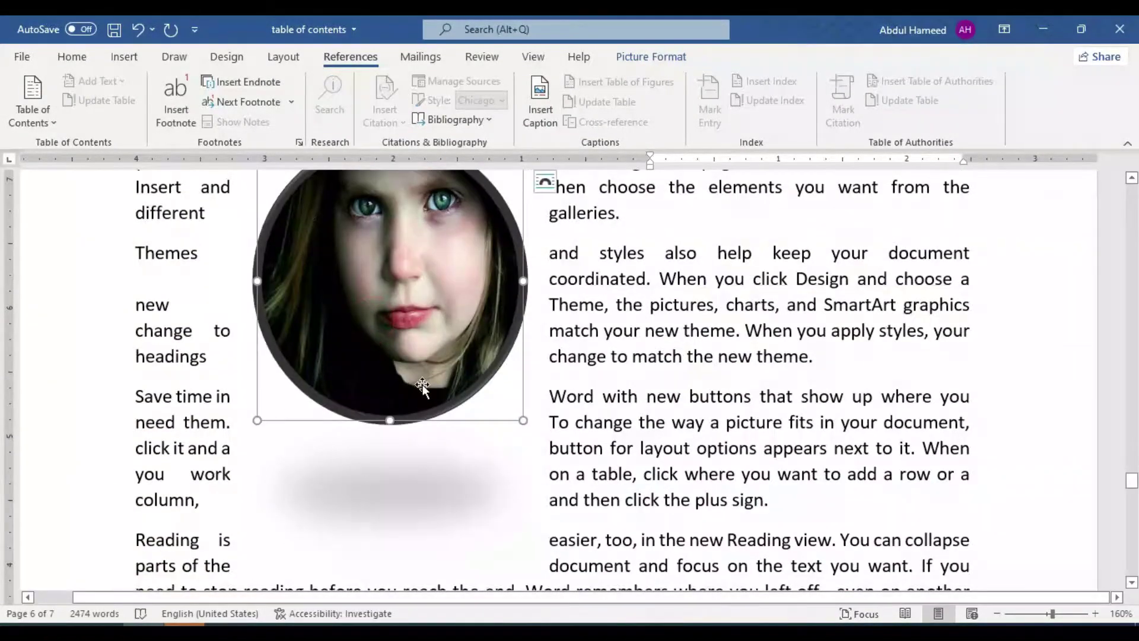
scroll(888, 422, down, 5)
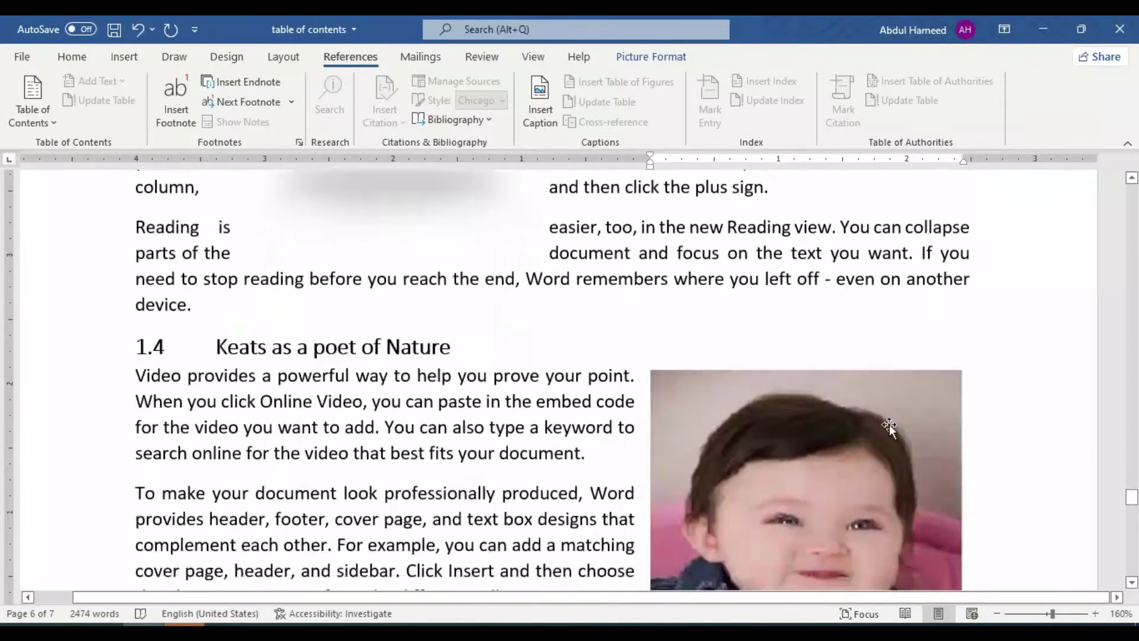
scroll(888, 479, down, 2)
scroll(262, 409, up, 5)
scroll(303, 344, up, 2)
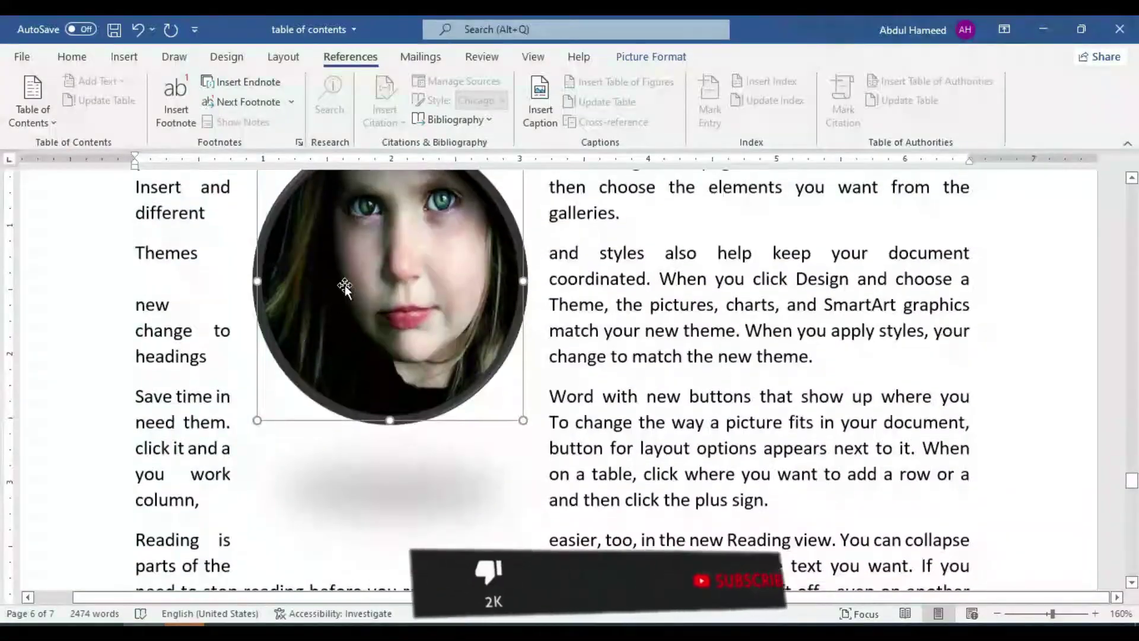
click(537, 113)
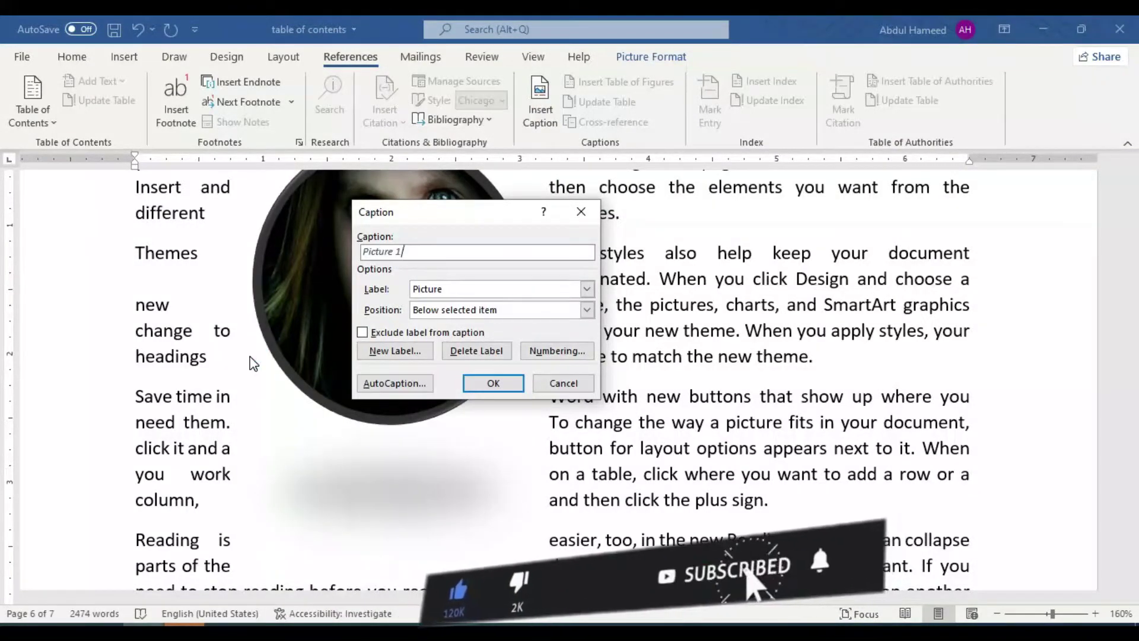
click(472, 383)
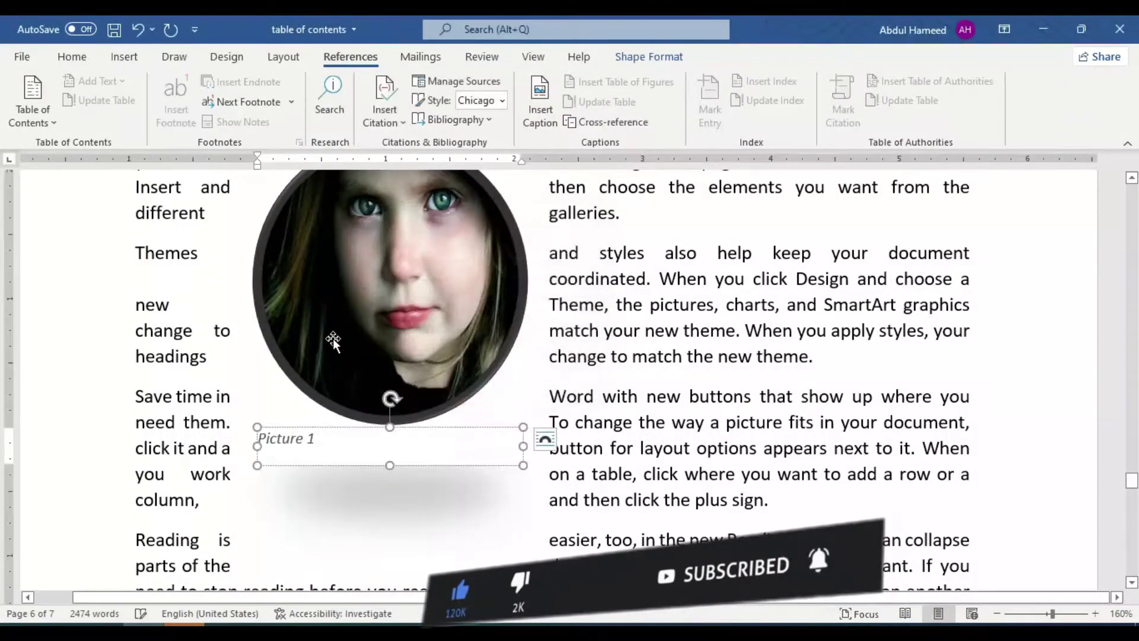
scroll(331, 338, down, 10)
scroll(572, 364, down, 5)
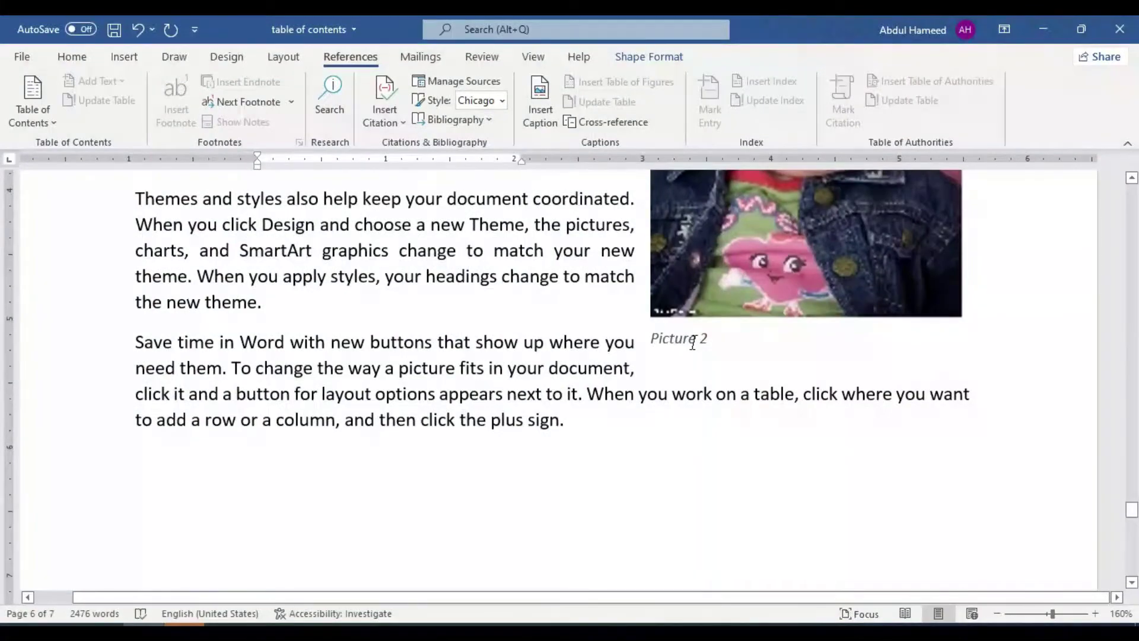
scroll(333, 366, up, 5)
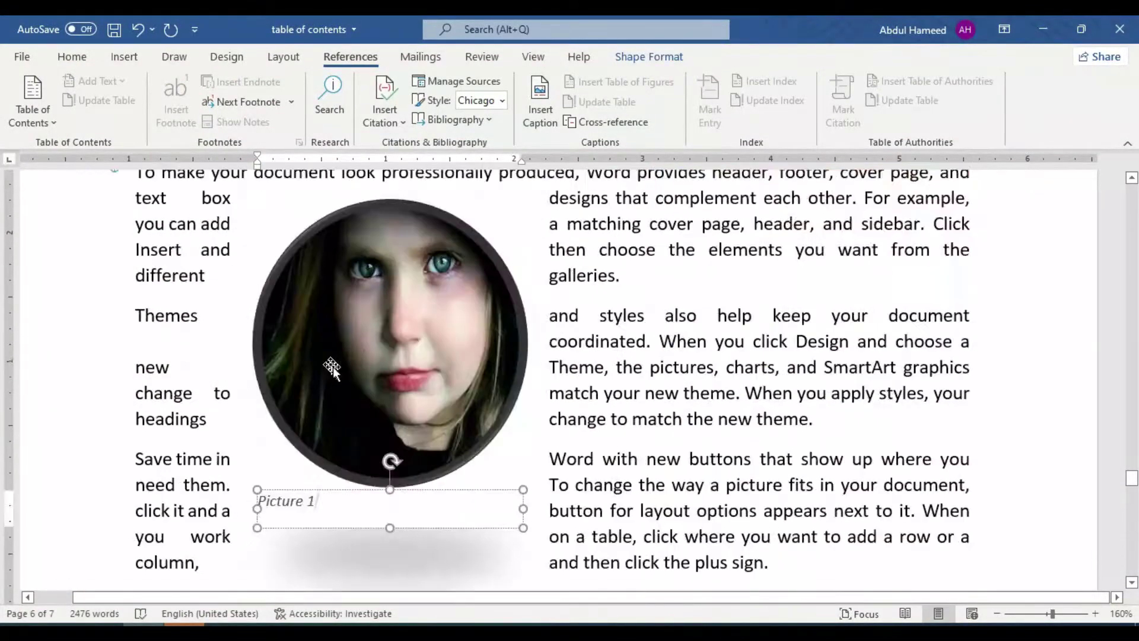
scroll(489, 371, up, 5)
scroll(490, 372, up, 5)
scroll(489, 371, up, 5)
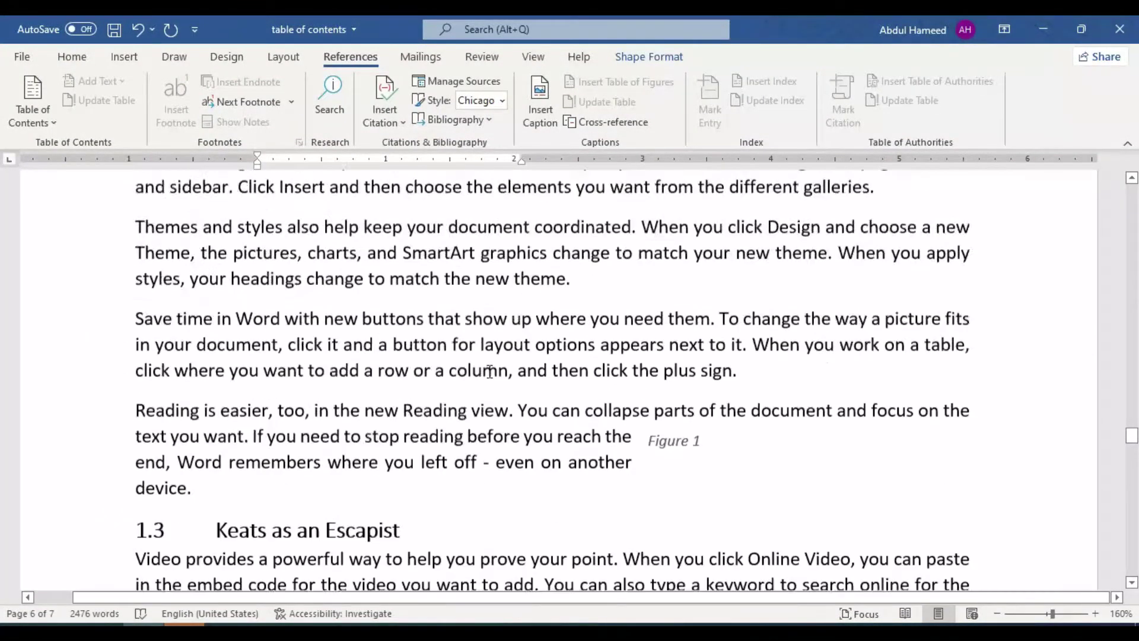
scroll(490, 371, up, 3)
scroll(489, 371, up, 5)
scroll(489, 371, up, 3)
Create a 'Shape' caption label and insert a Shape 1 caption under the yellow circle.
scroll(489, 371, down, 3)
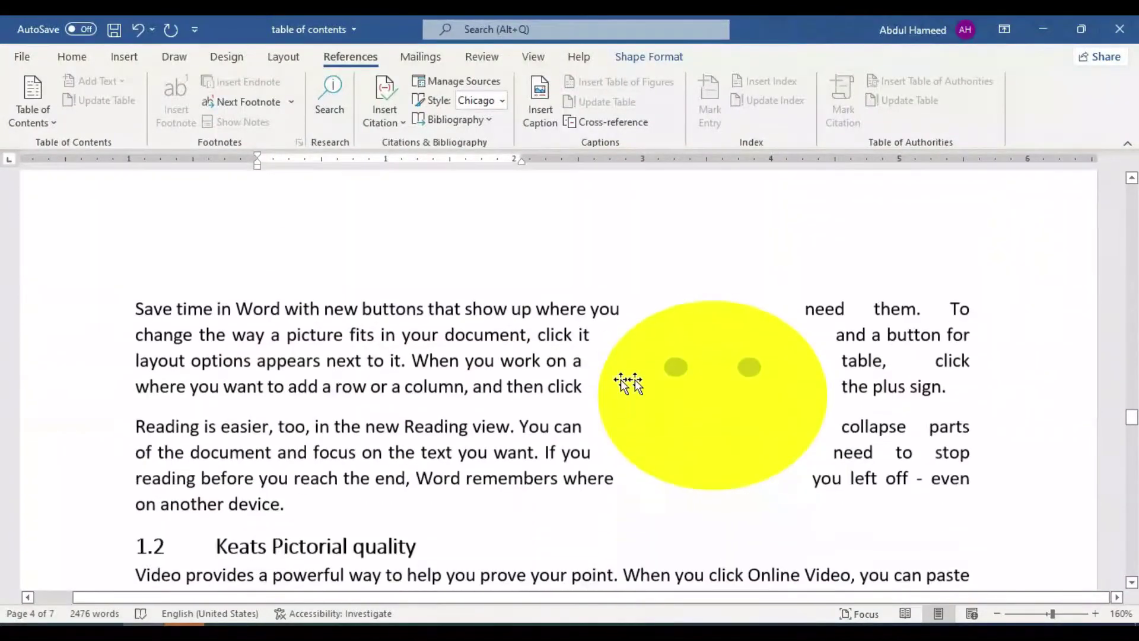
click(685, 376)
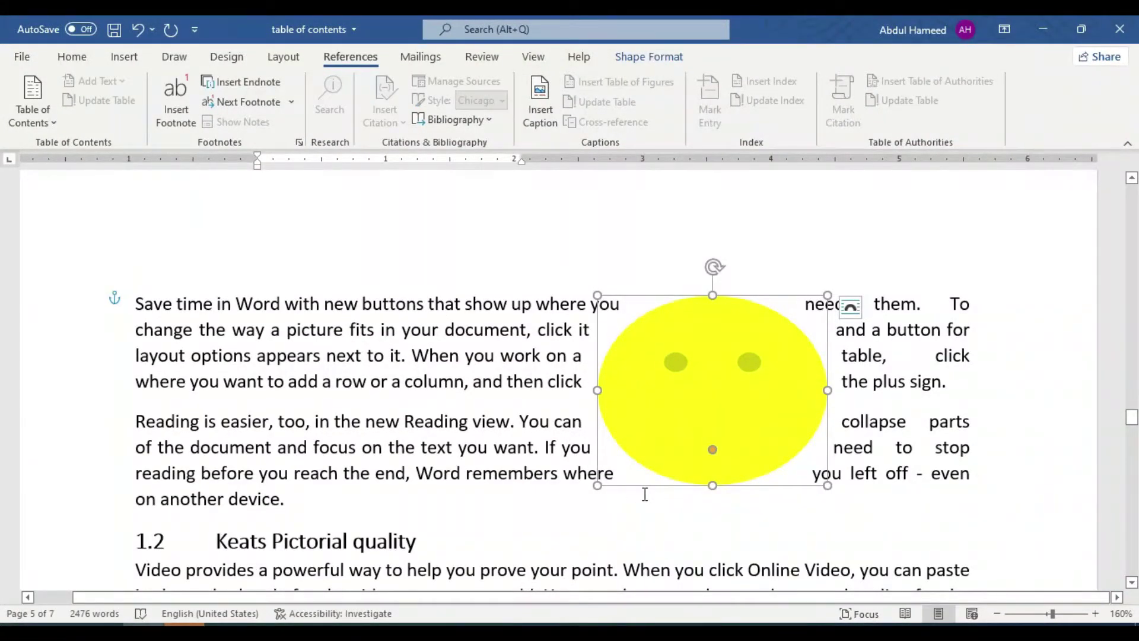
click(539, 110)
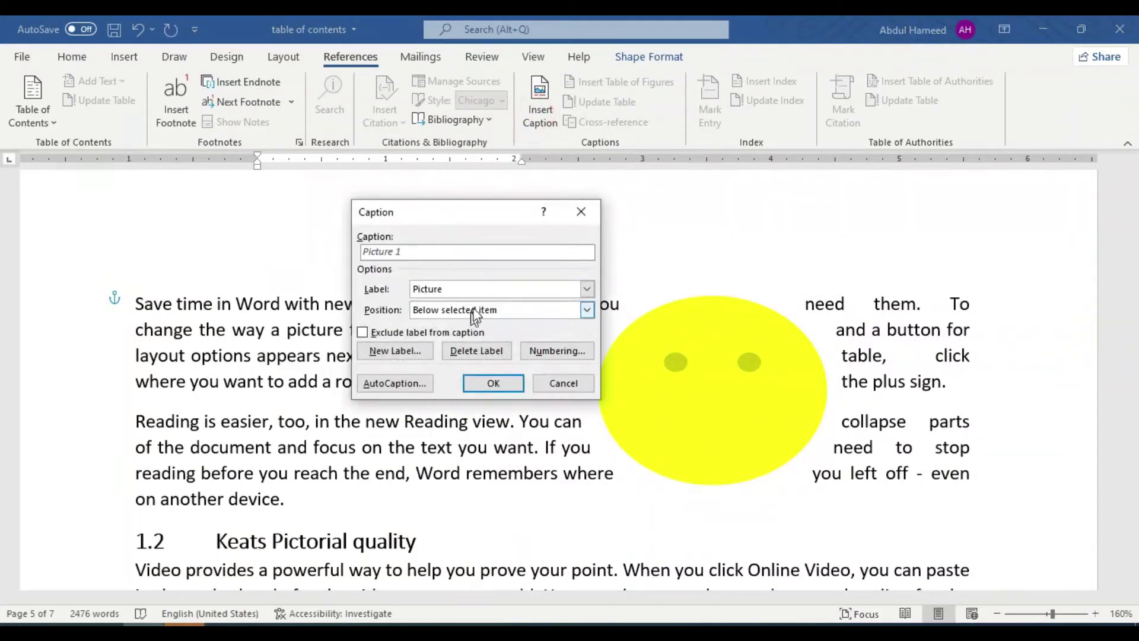
click(424, 290)
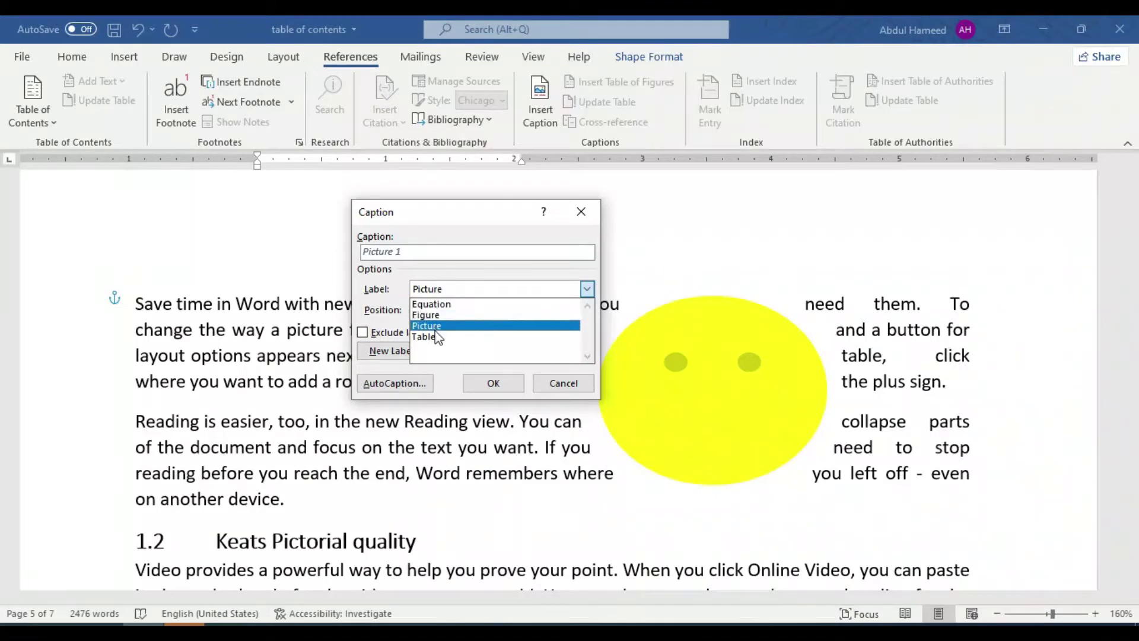
click(426, 285)
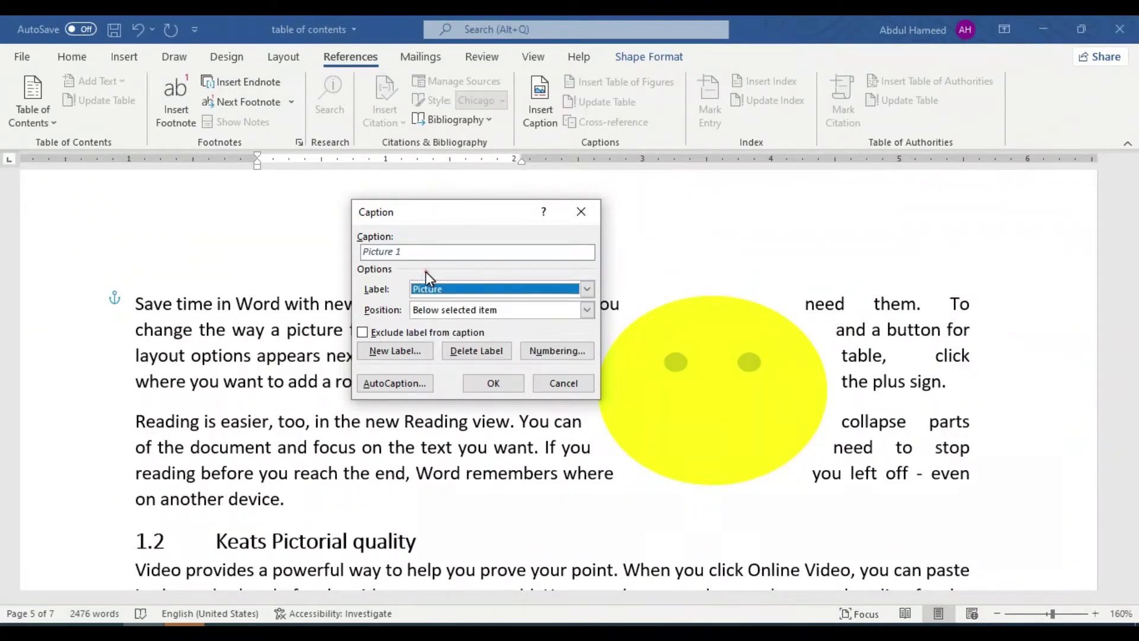
click(383, 353)
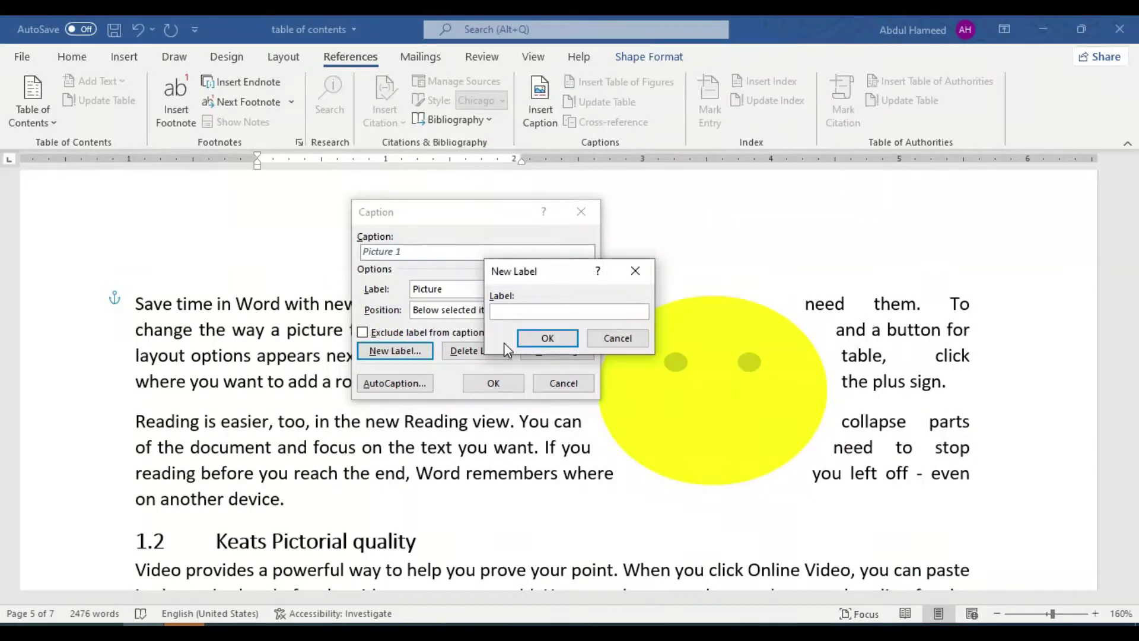
text(Shape)
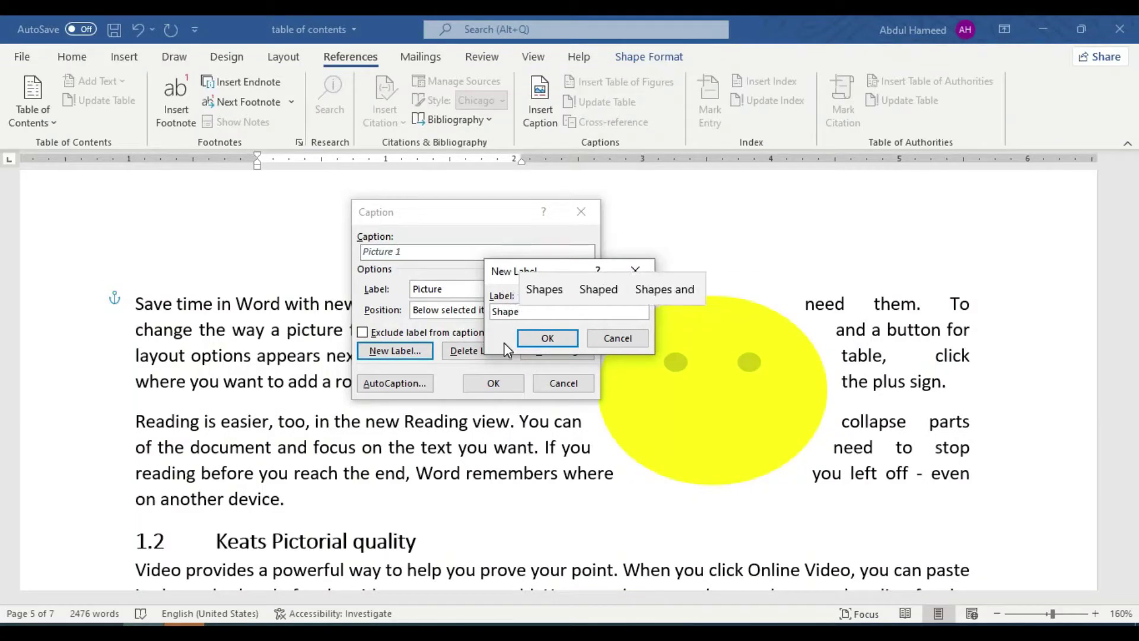
click(548, 338)
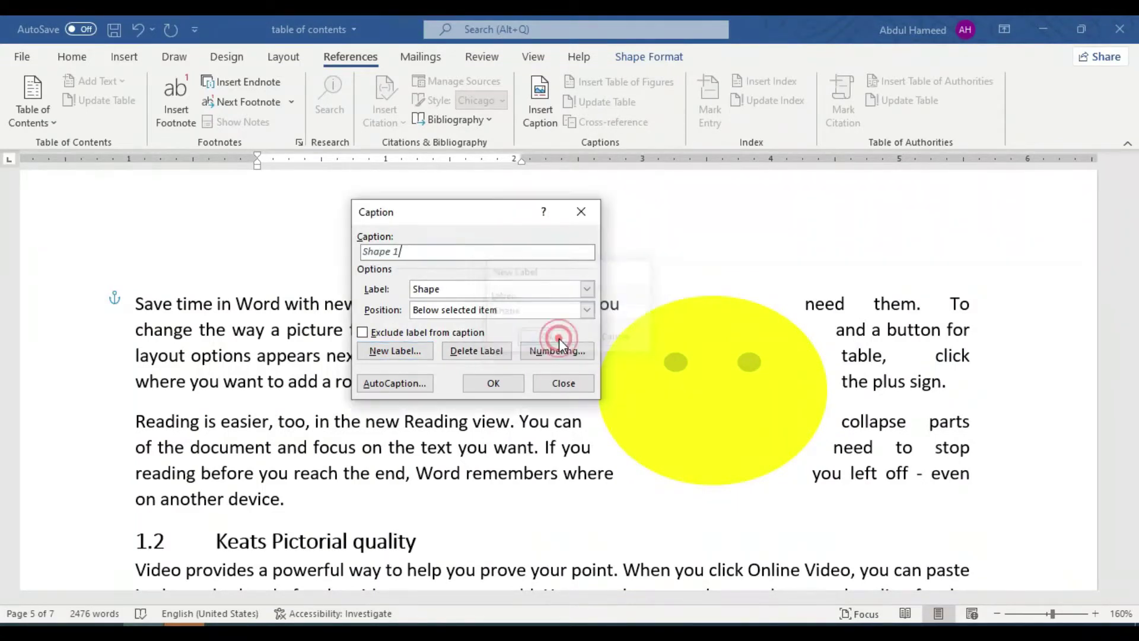
click(487, 388)
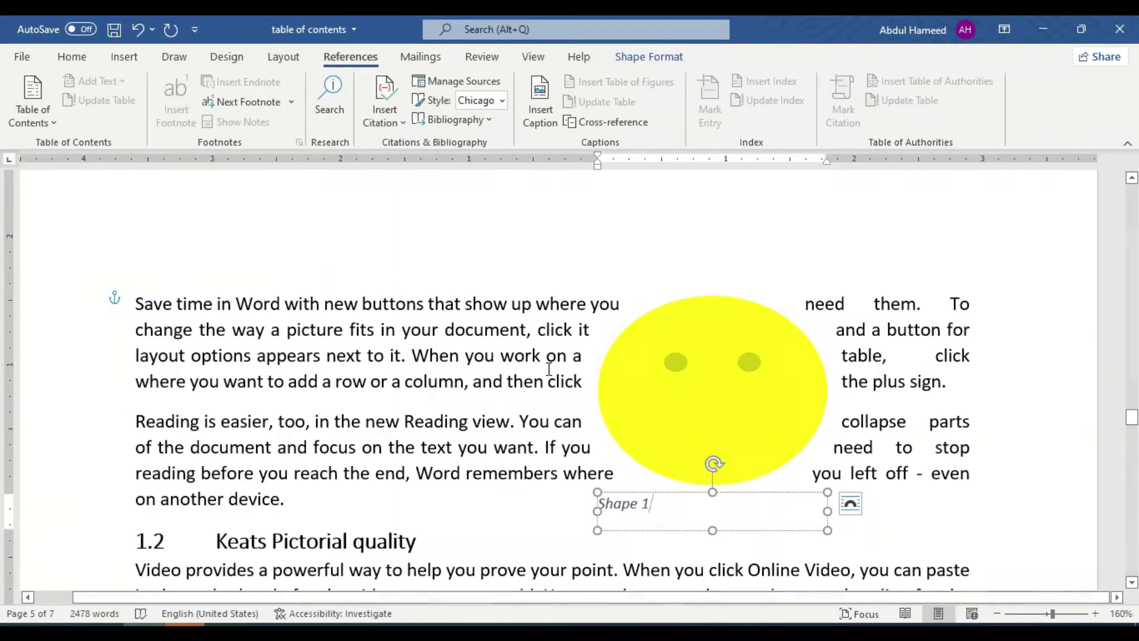
Delete the old Table 2 caption above the orange table.
scroll(379, 425, up, 5)
scroll(379, 424, up, 5)
scroll(379, 425, up, 5)
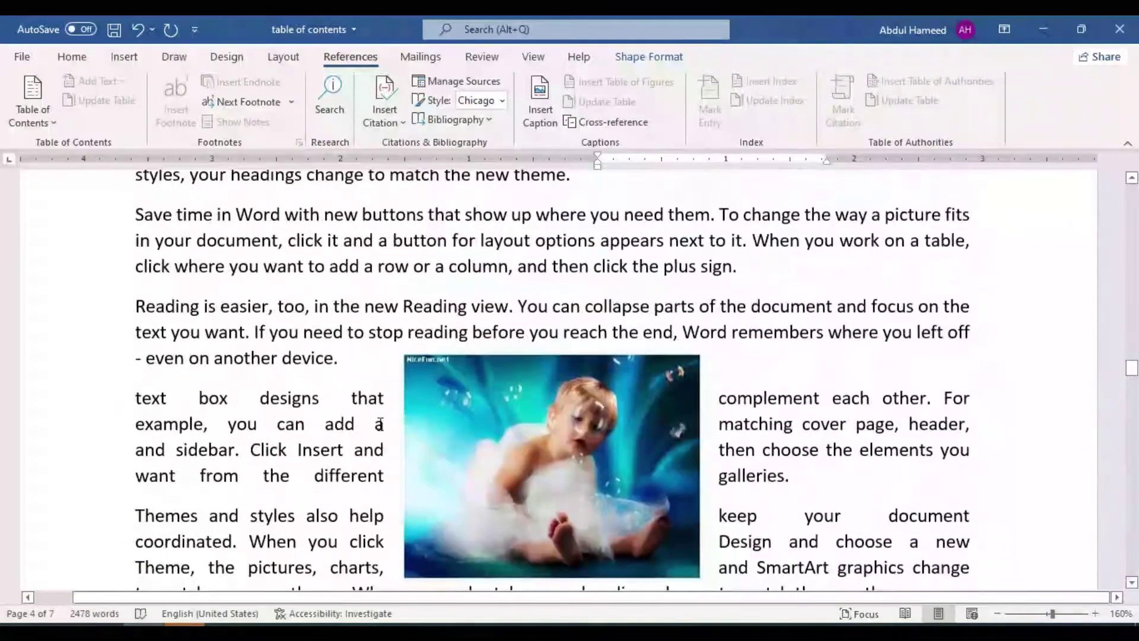
scroll(379, 425, up, 5)
scroll(379, 425, up, 5)
scroll(379, 425, up, 5)
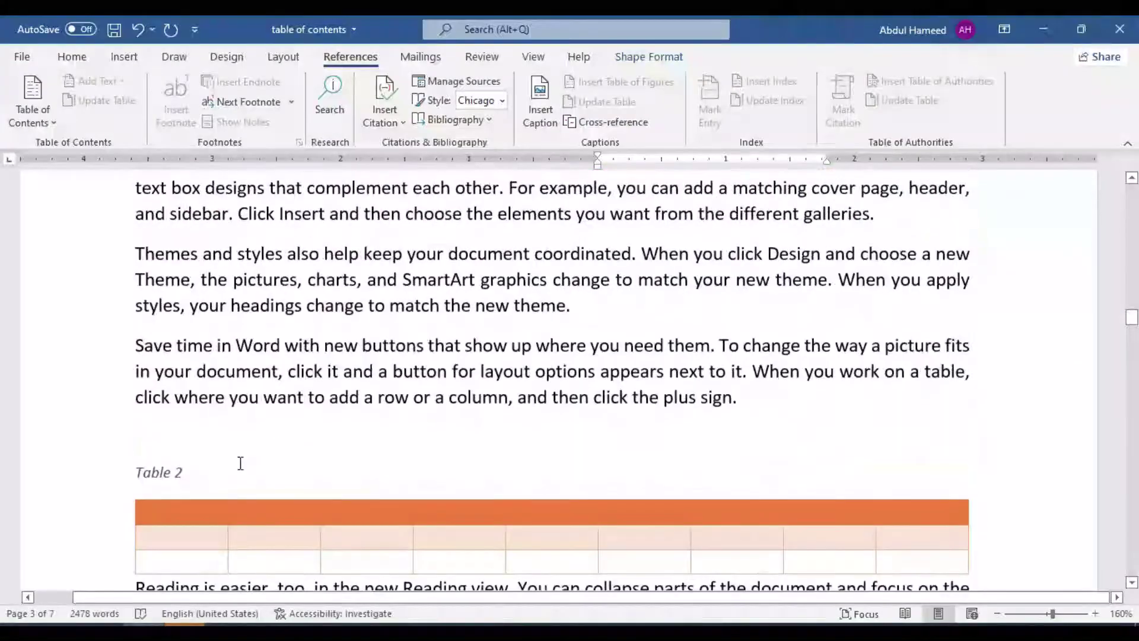
click(189, 511)
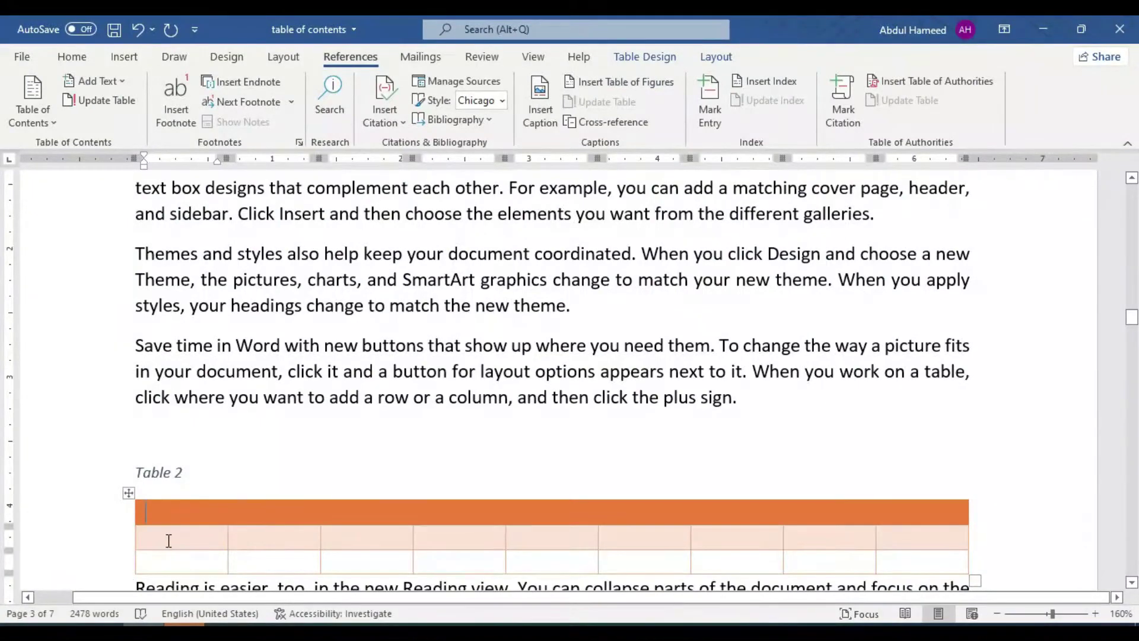
click(186, 478)
click(151, 472)
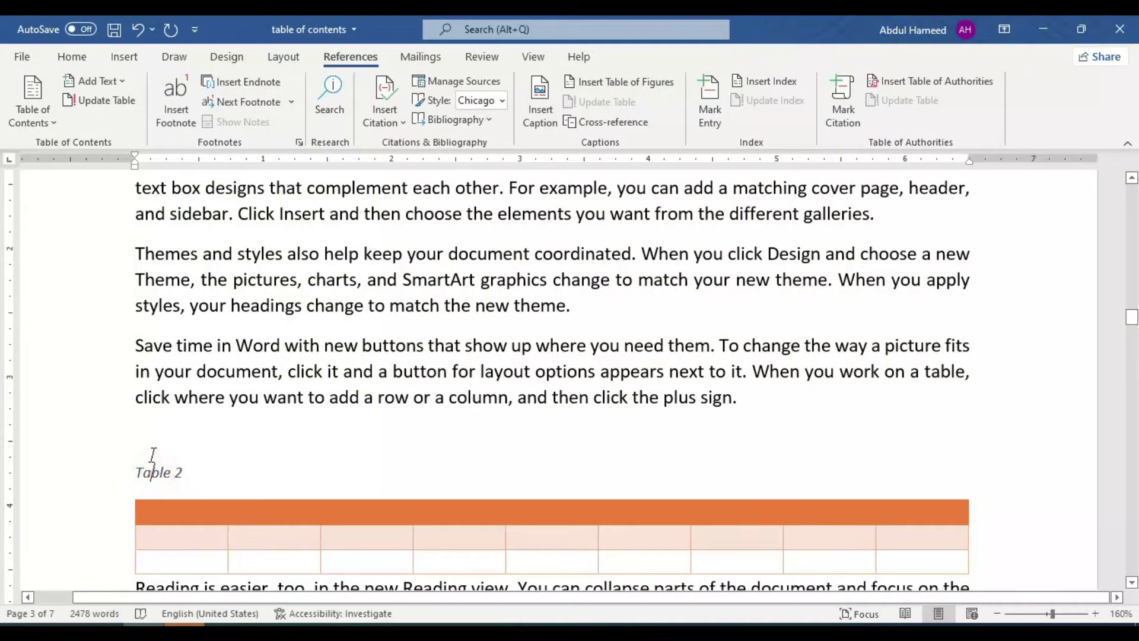
click(151, 470)
drag(132, 472, 215, 478)
key(Delete)
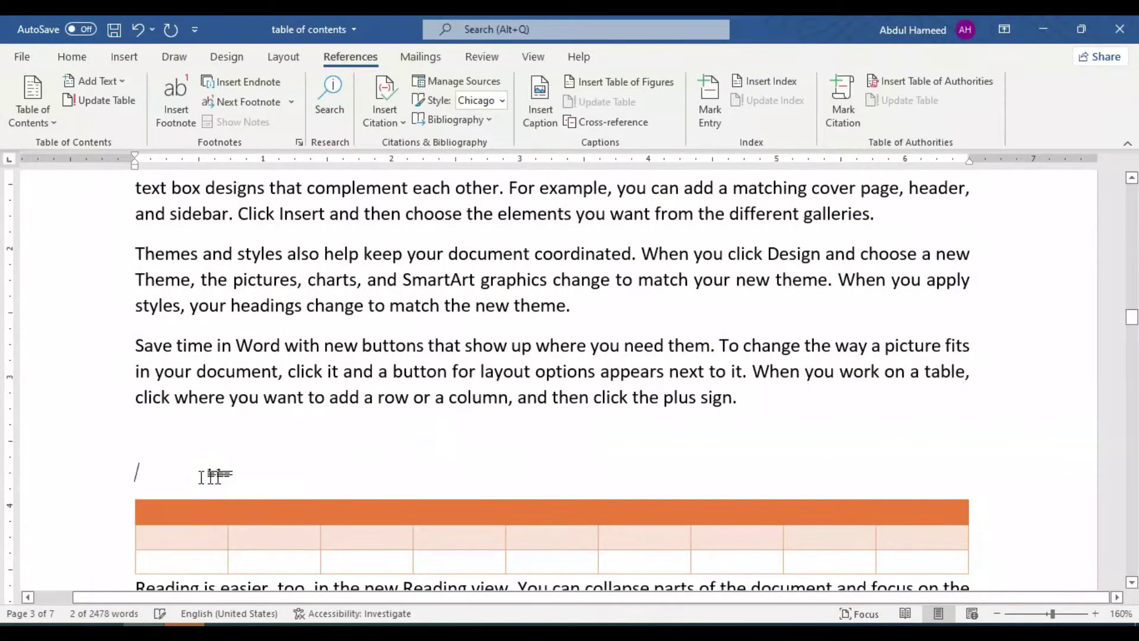
Insert Table-label captions above the orange and blue tables, making the blue one Table 1.
click(540, 116)
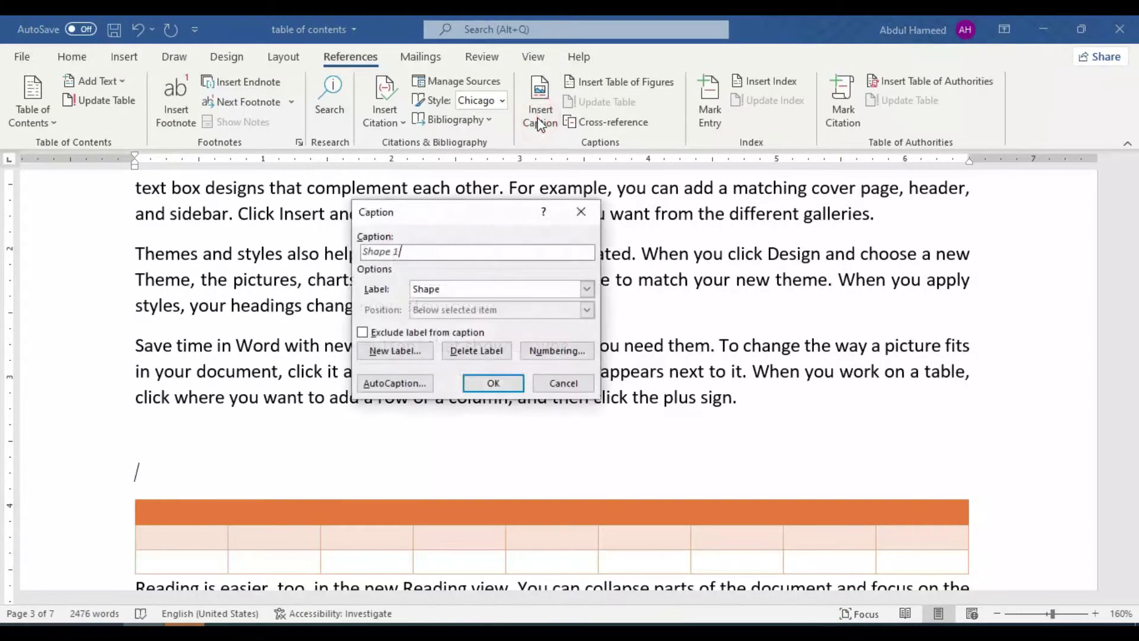
click(434, 289)
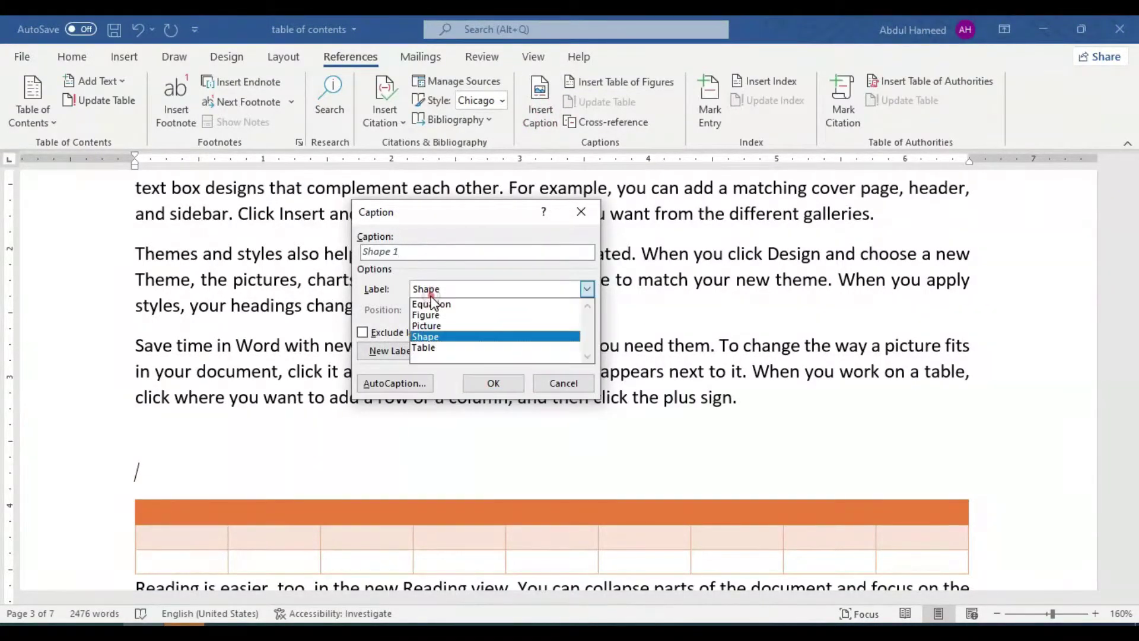
click(428, 350)
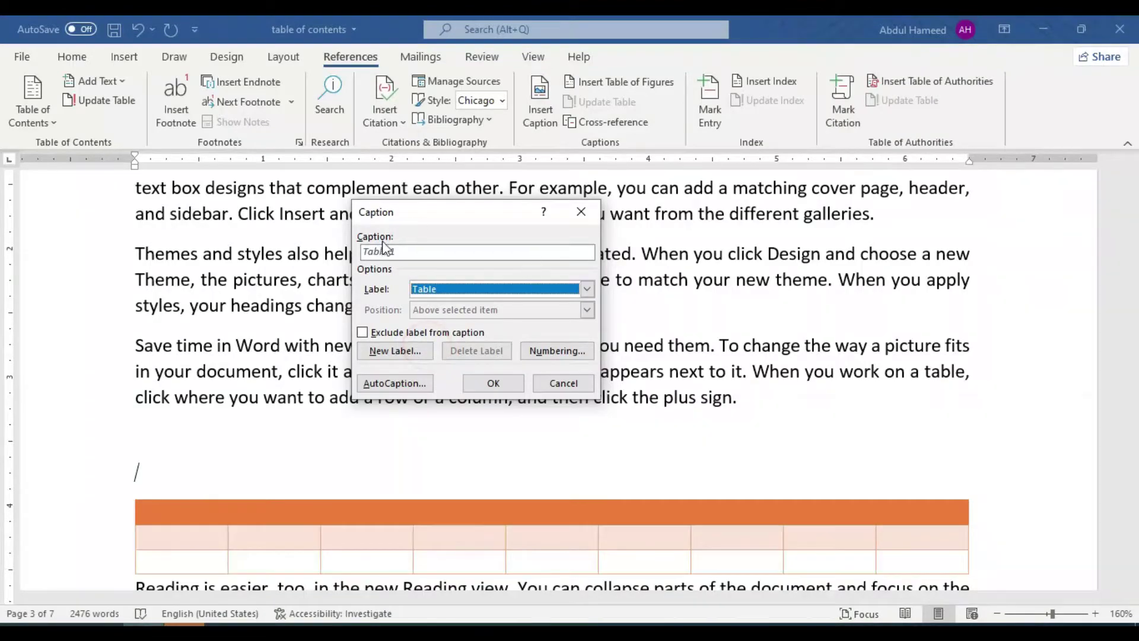
click(503, 383)
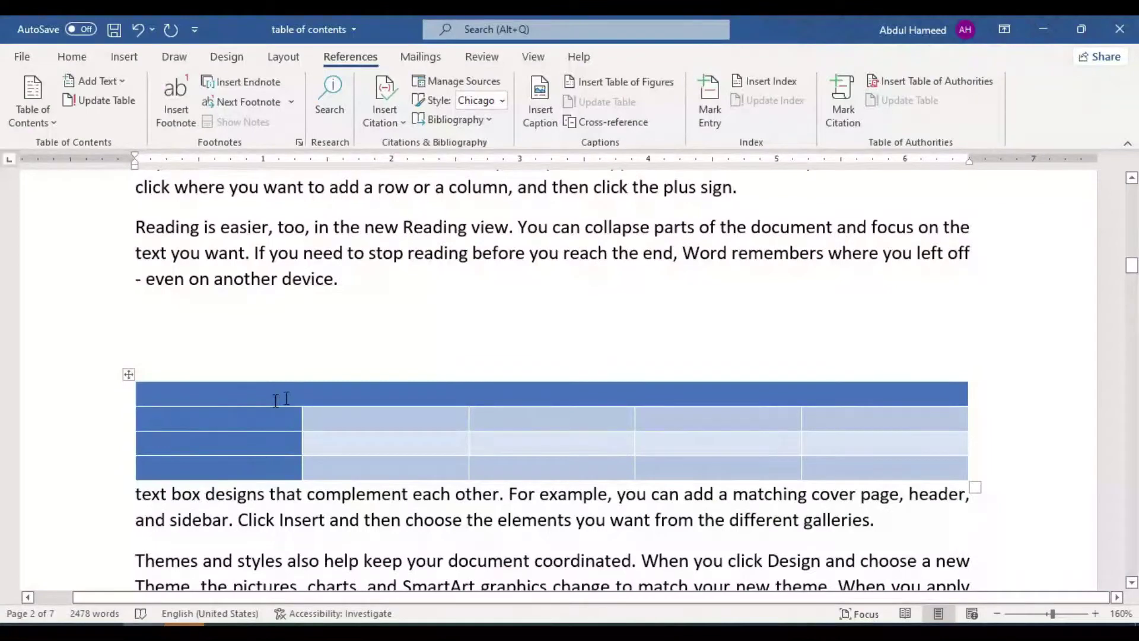
click(279, 395)
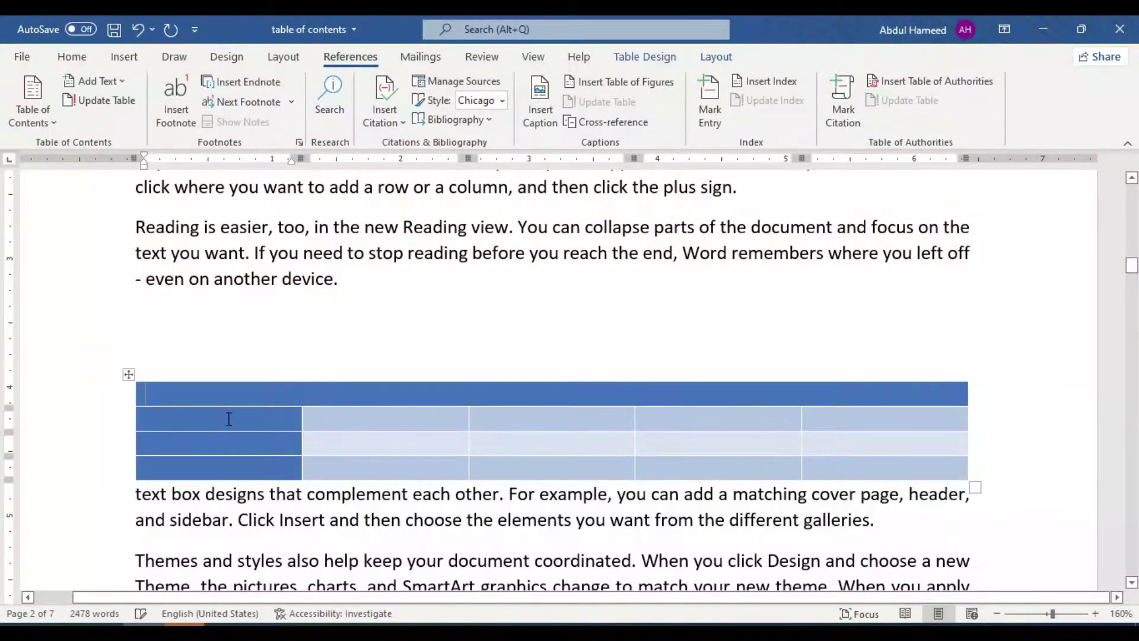
click(536, 127)
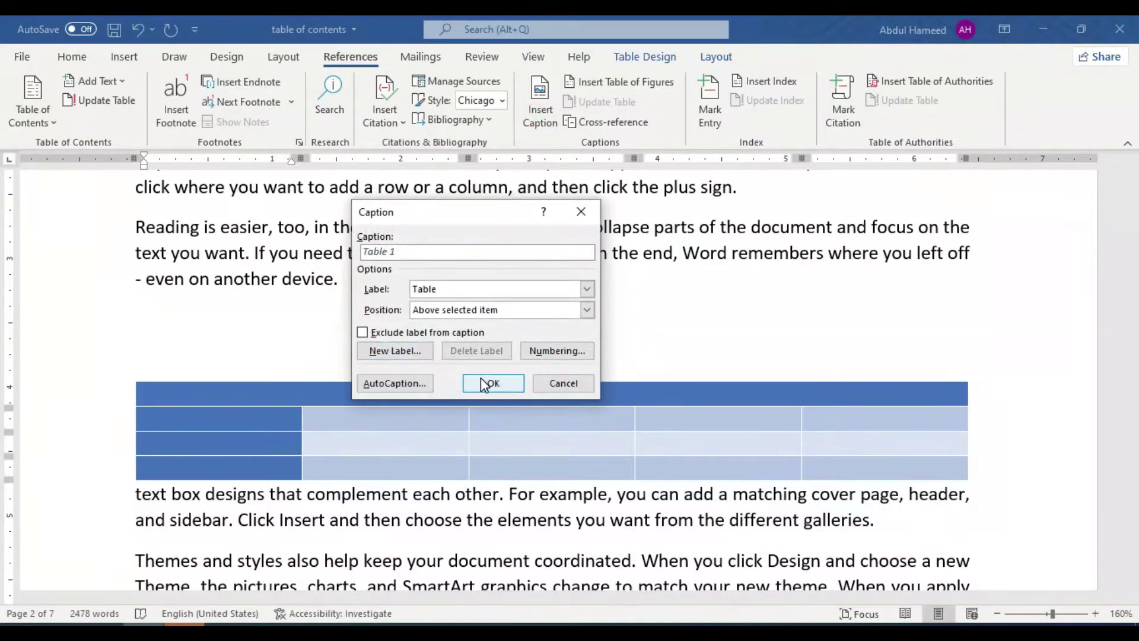
click(483, 381)
scroll(260, 366, down, 2)
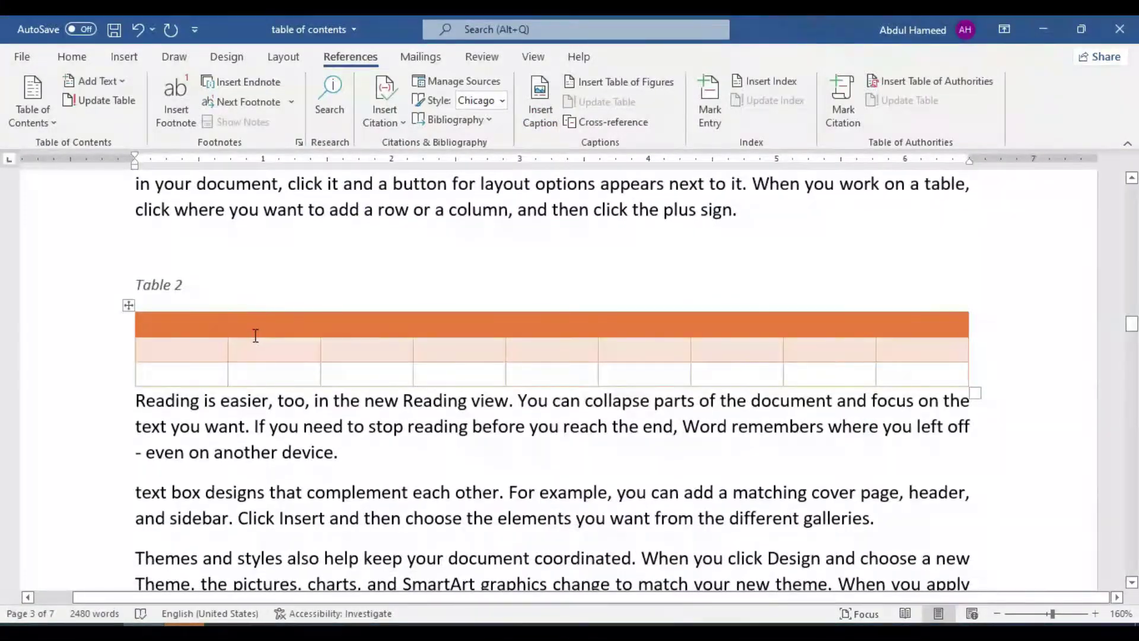
scroll(255, 336, up, 5)
Below the table of contents, insert a table of figures for the Picture caption label.
scroll(402, 308, up, 5)
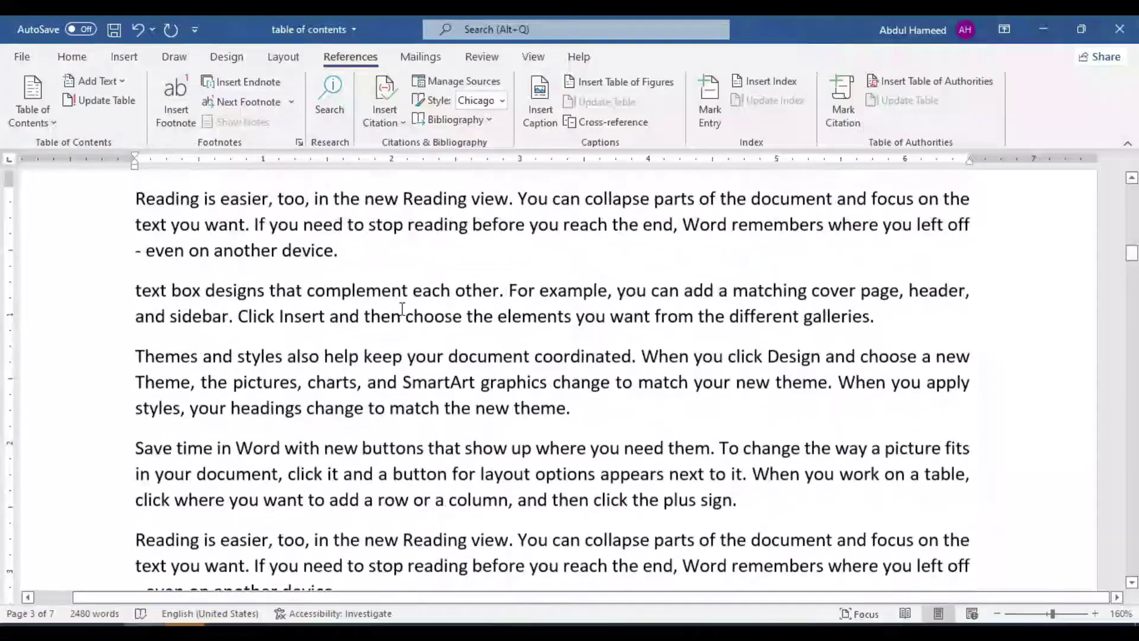
scroll(403, 309, up, 1)
scroll(402, 308, up, 5)
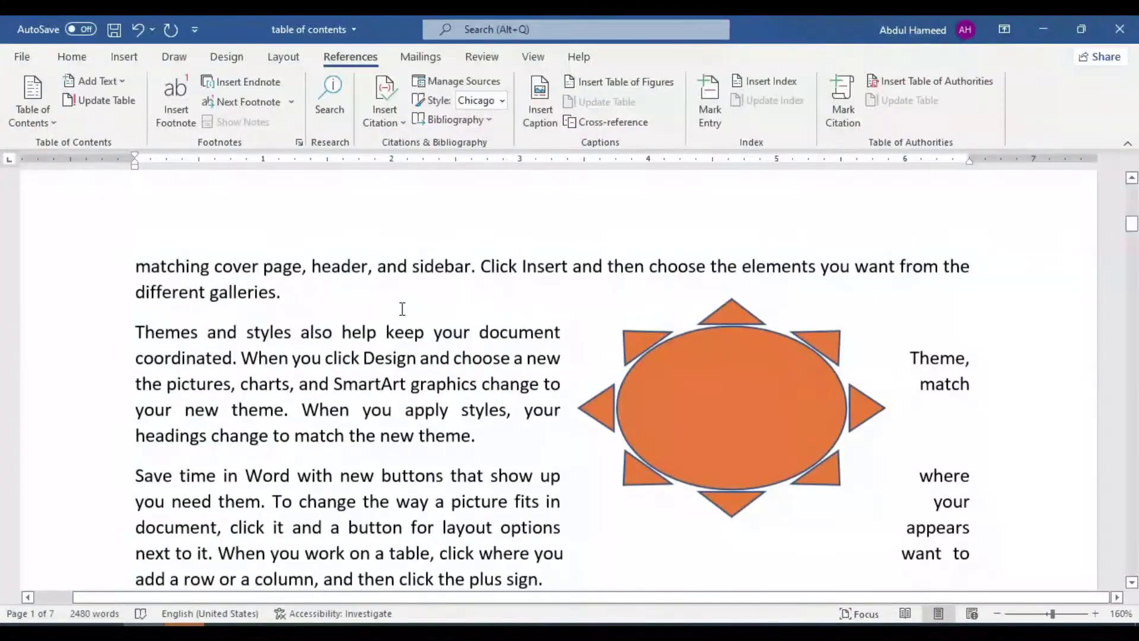
scroll(402, 308, up, 5)
scroll(402, 308, up, 5)
scroll(402, 308, down, 10)
scroll(240, 305, down, 2)
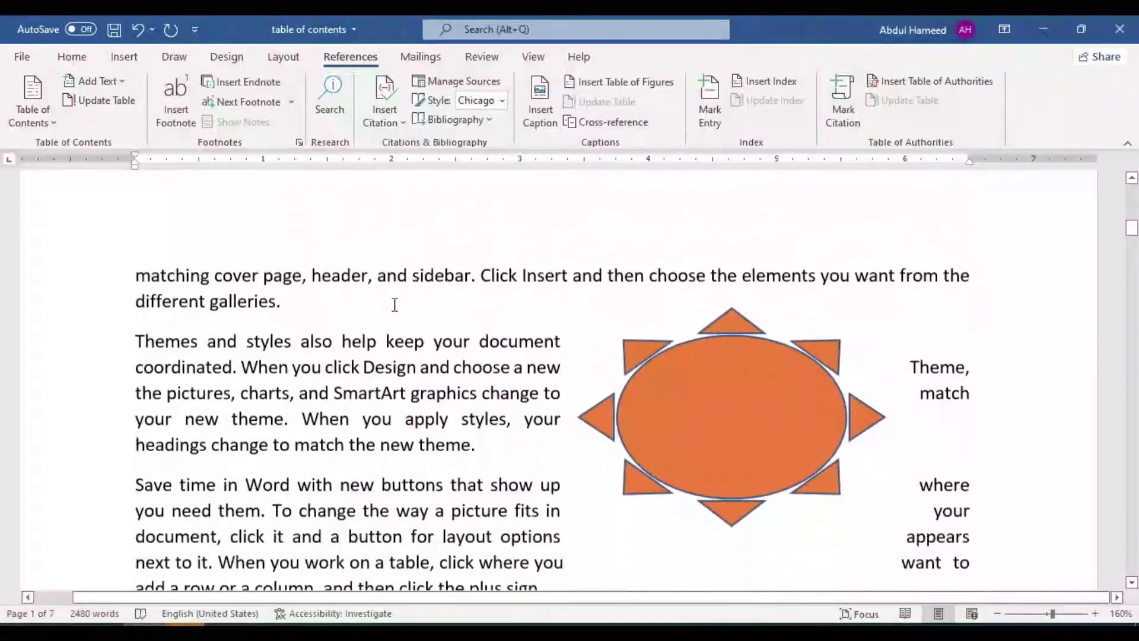
scroll(240, 305, up, 2)
key(ctrl+Return)
click(155, 315)
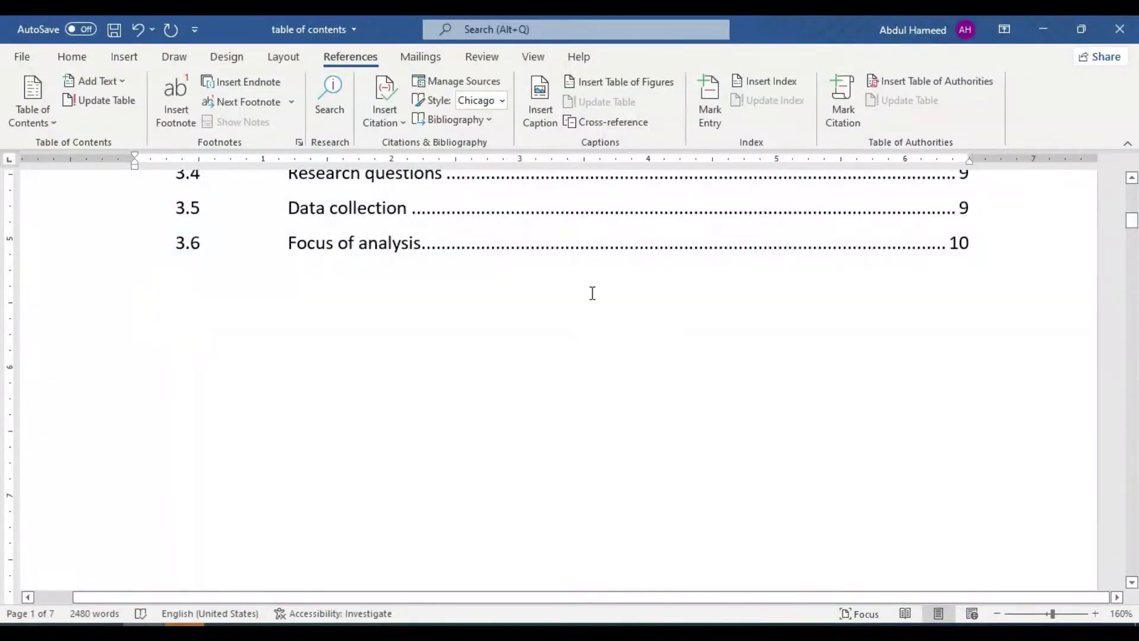
click(629, 88)
drag(613, 151, 664, 161)
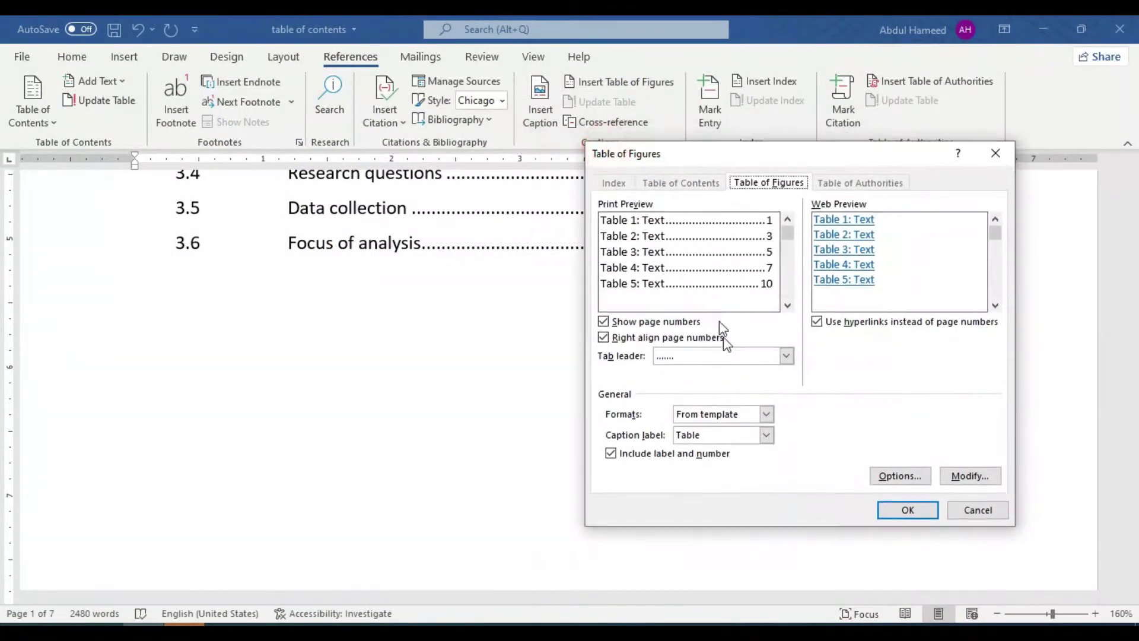
click(700, 434)
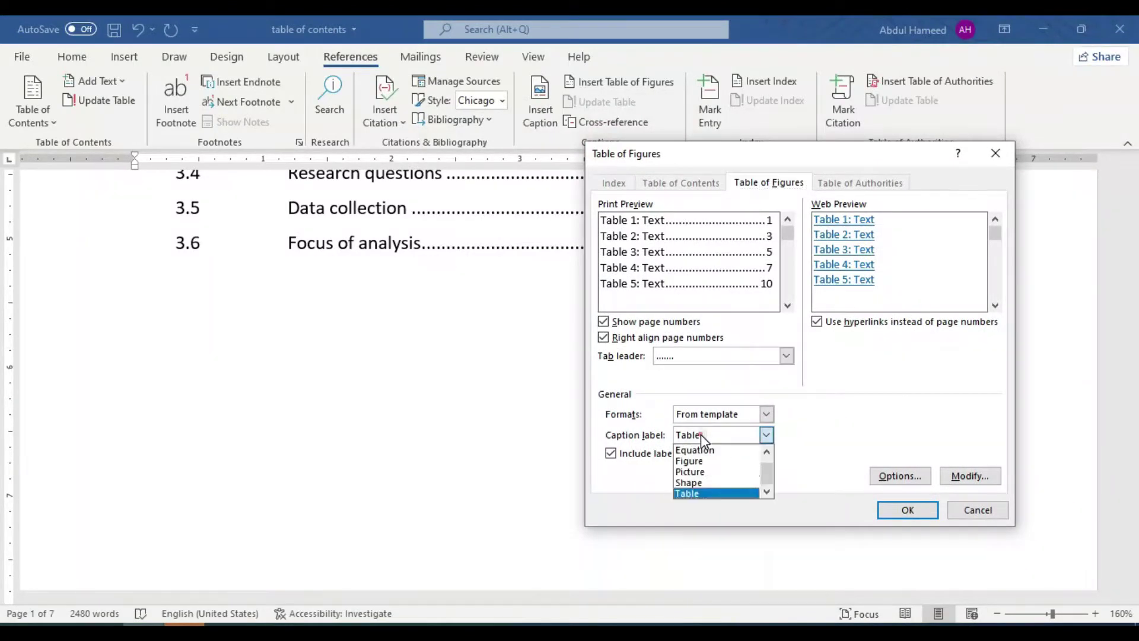
click(717, 473)
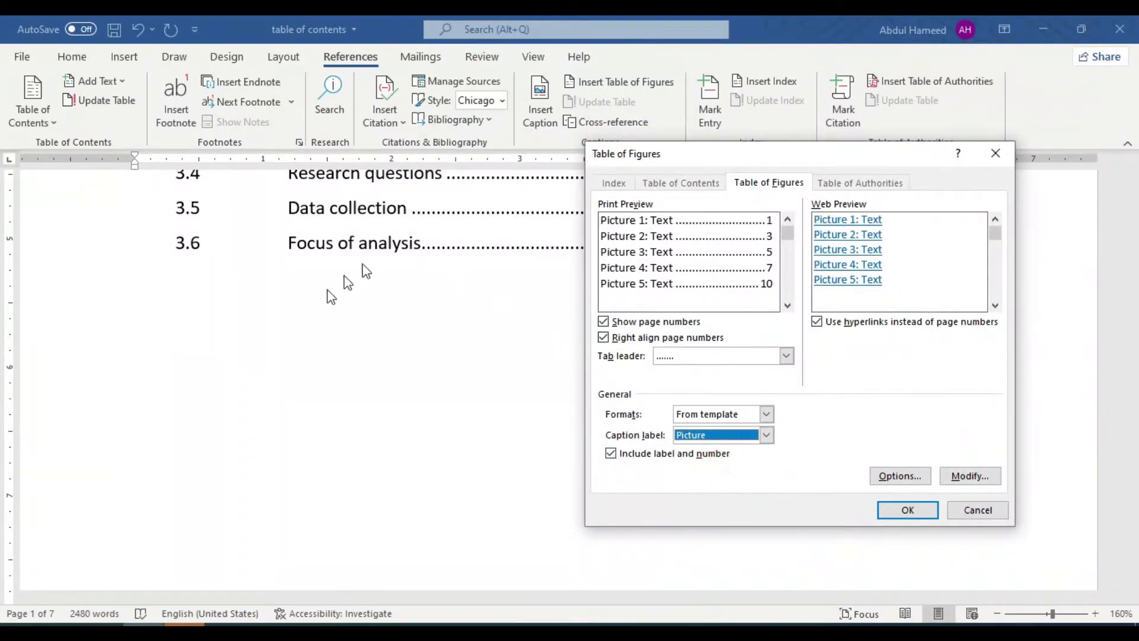
click(908, 509)
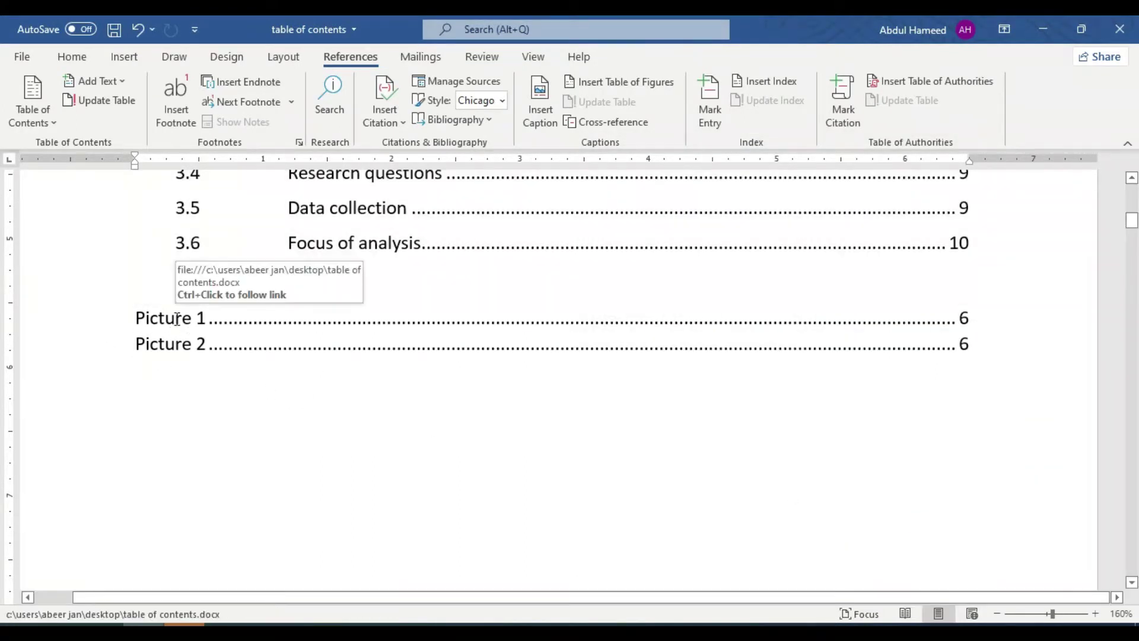
Insert a second table of figures for the Shape caption label, then add an empty line.
click(611, 84)
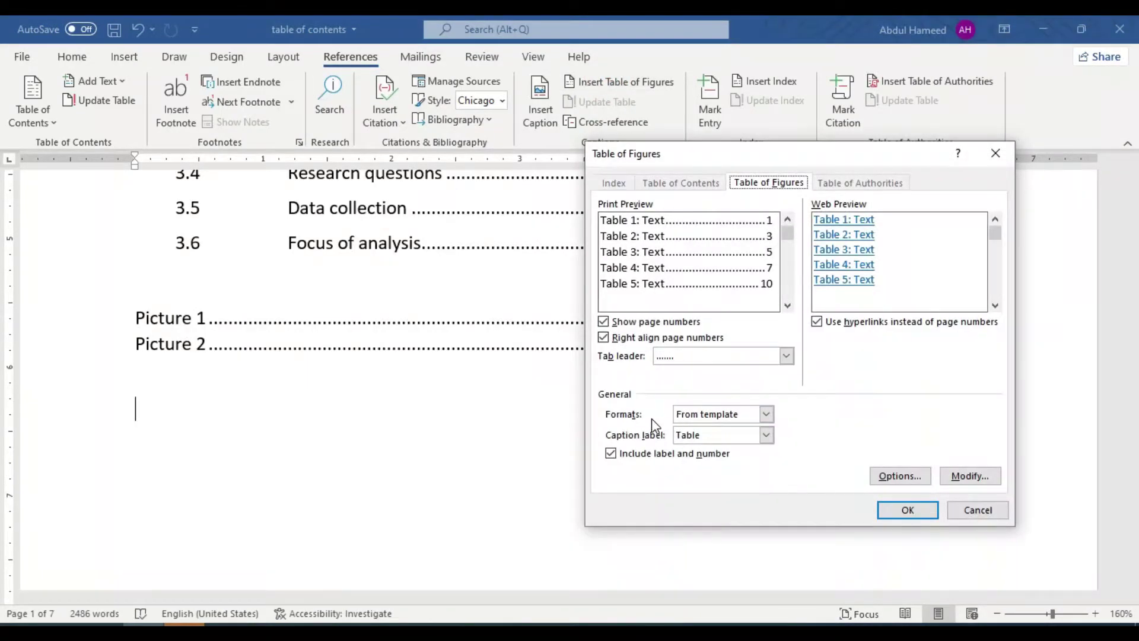
click(705, 435)
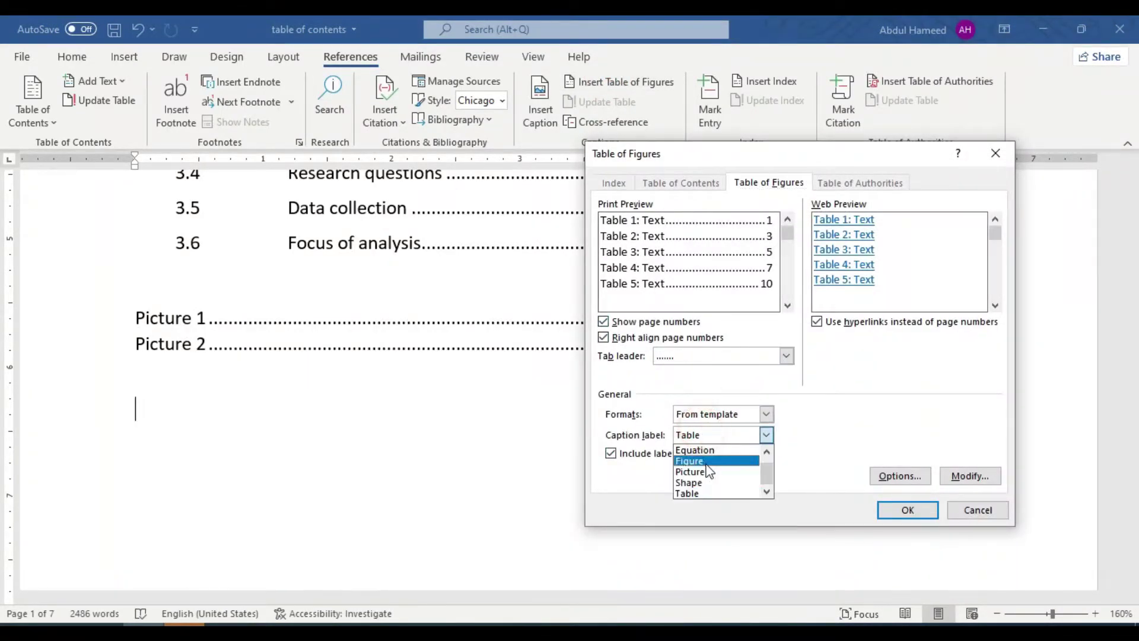
click(705, 480)
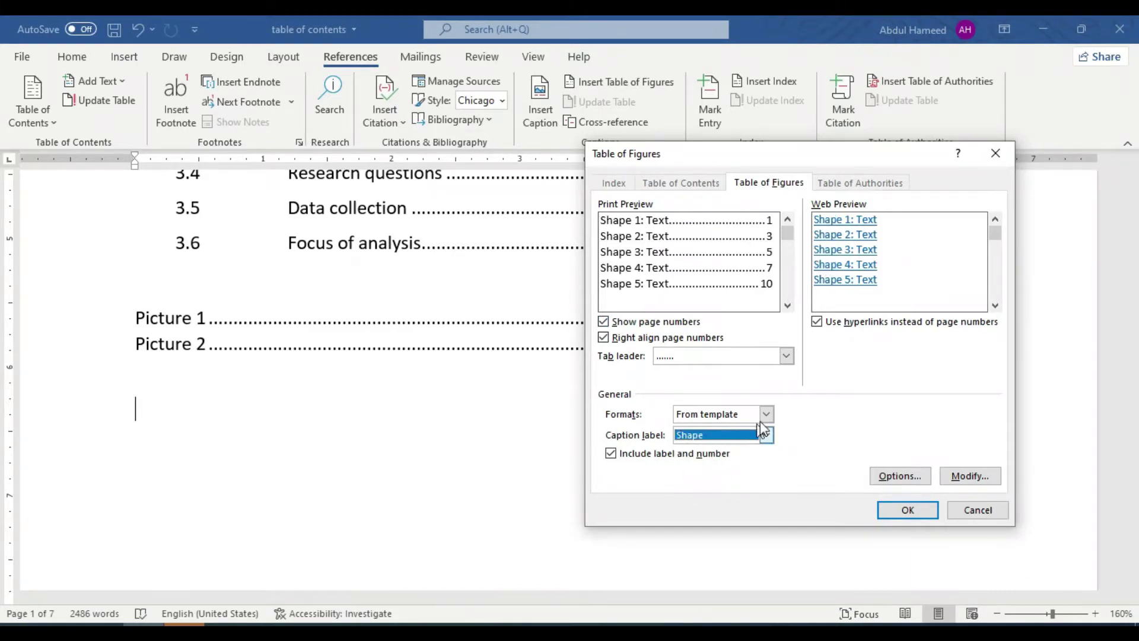
click(906, 509)
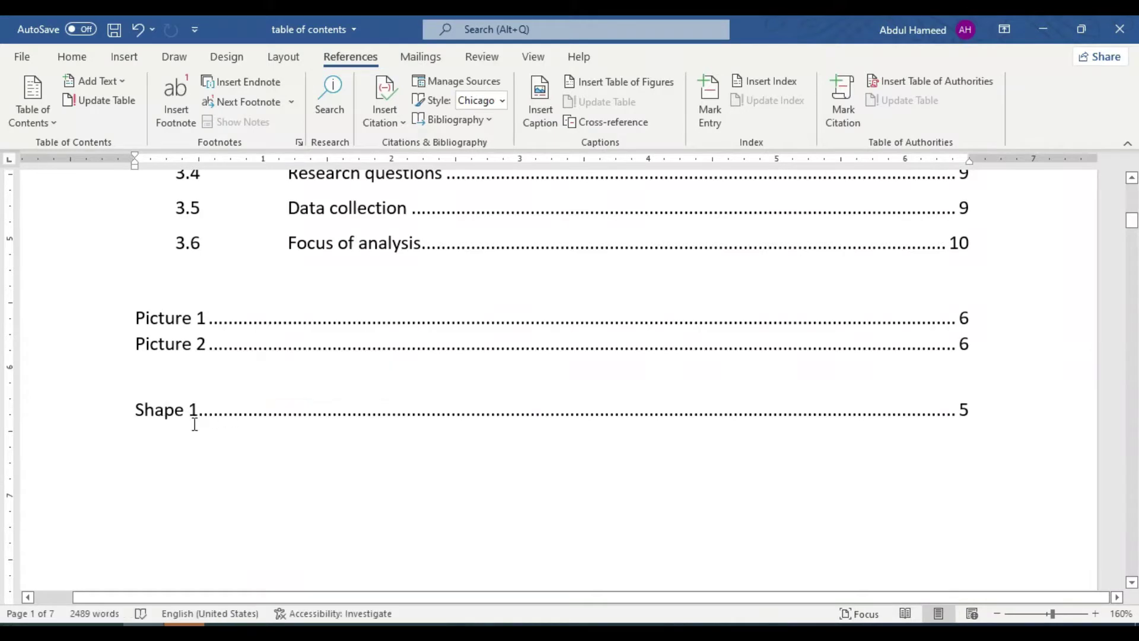
key(Return)
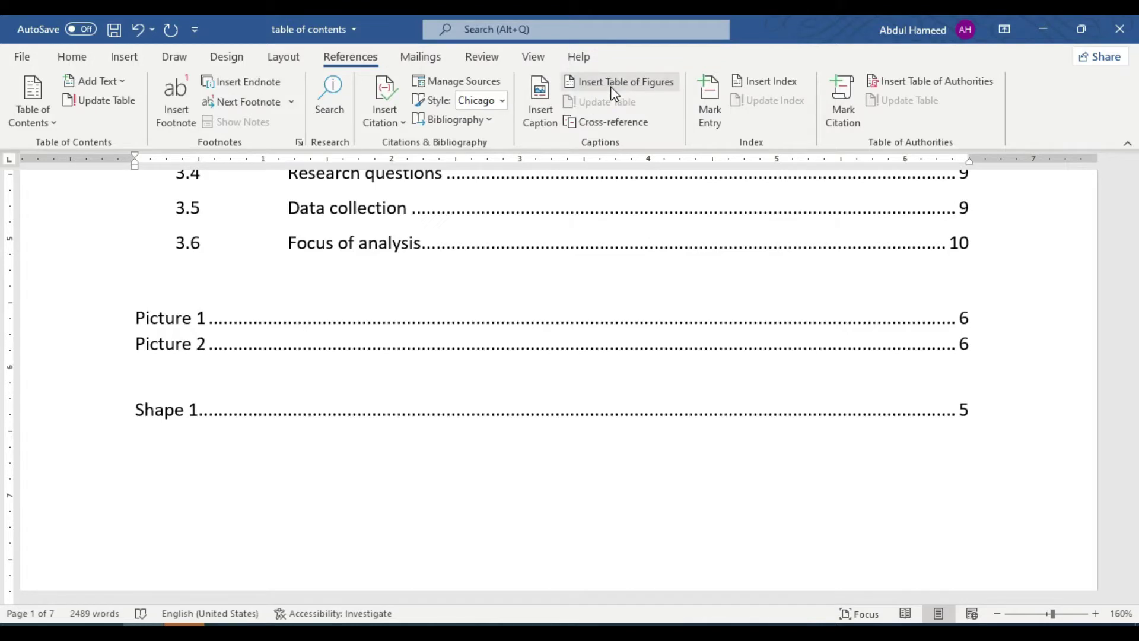
Insert a Formal-format table of figures listing the Table captions.
click(611, 84)
click(709, 433)
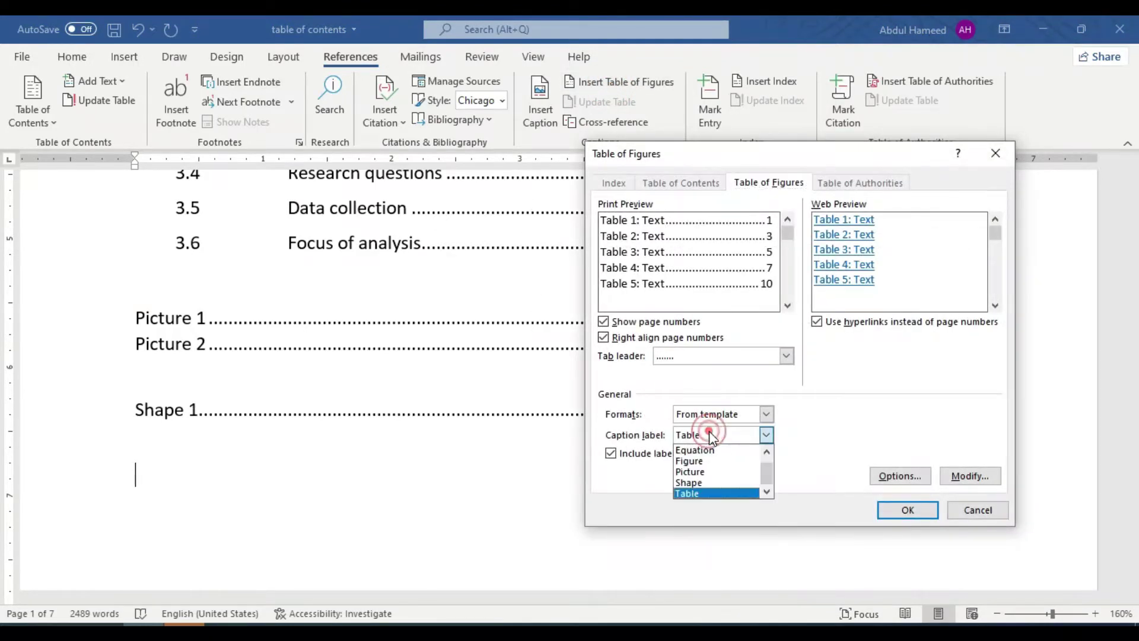
click(709, 431)
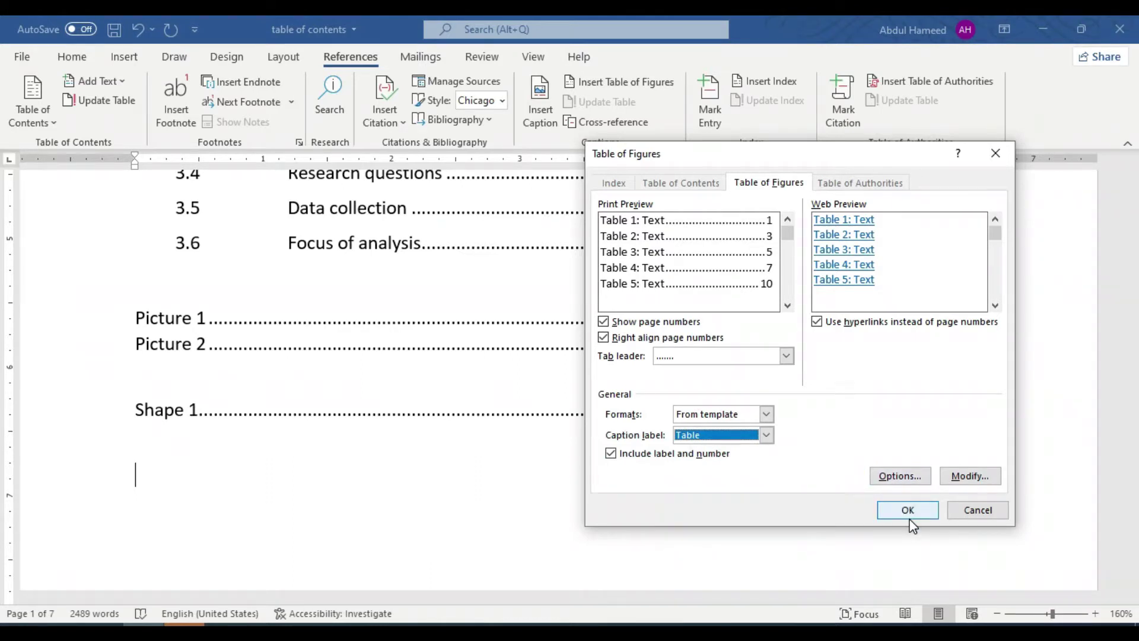
click(752, 417)
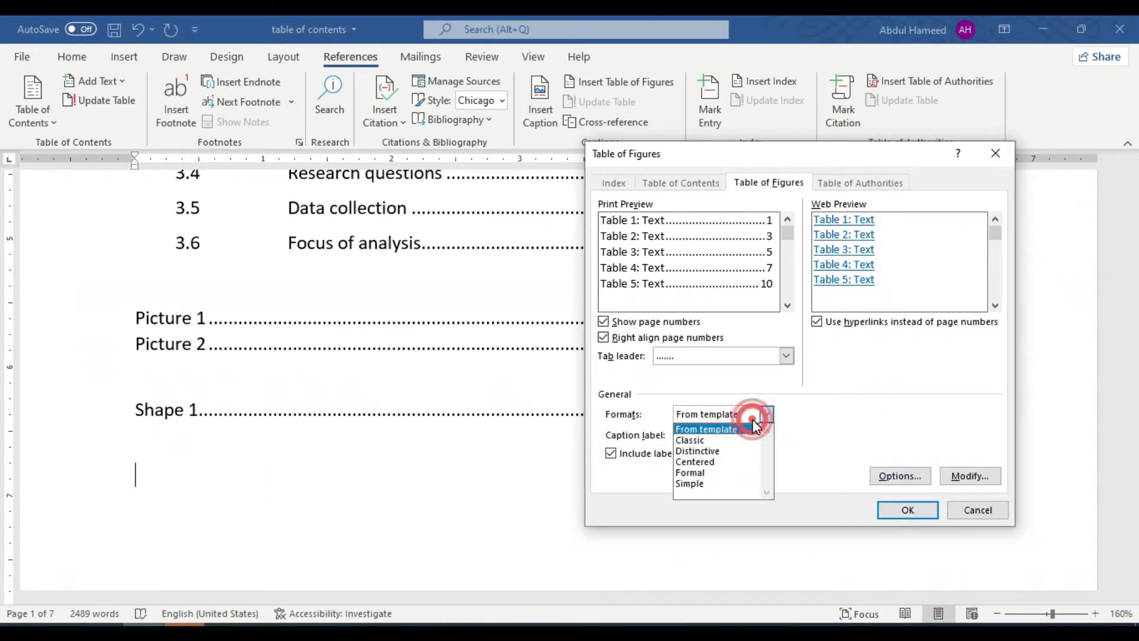
click(733, 472)
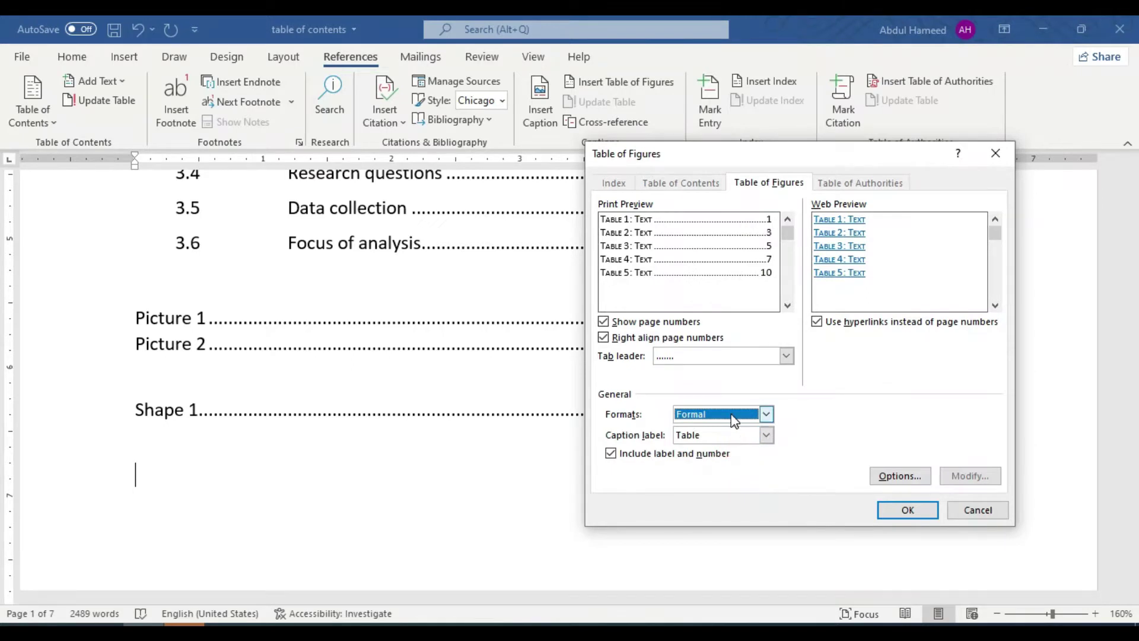
click(917, 510)
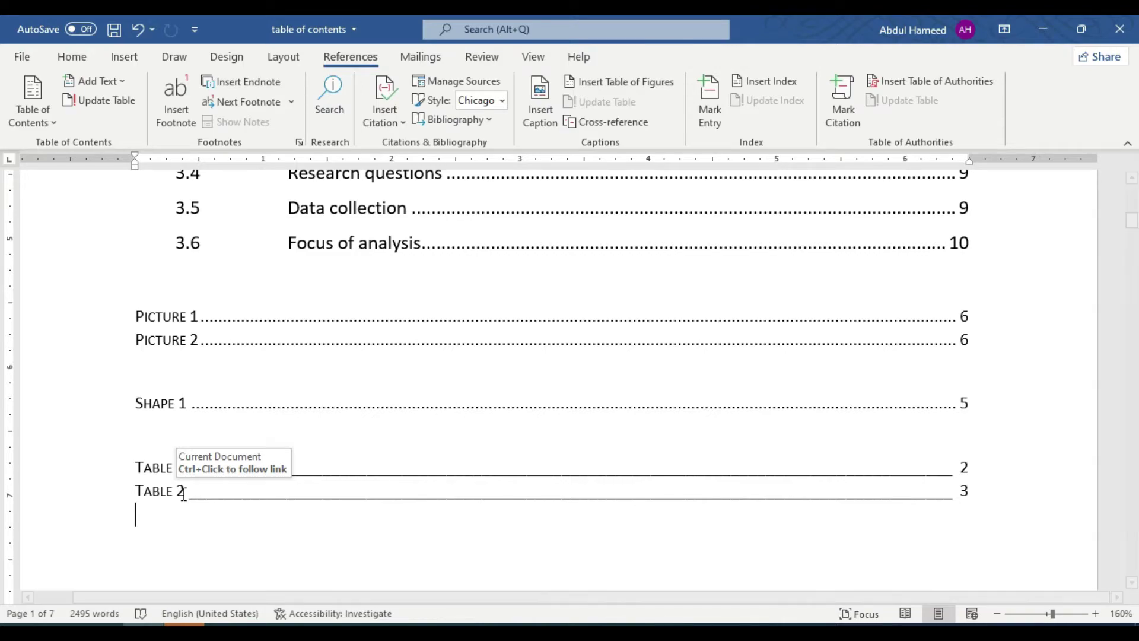
Place the insertion point after "plus sign." in the page 3 Save time paragraph.
ctrl+click(183, 490)
scroll(544, 381, down, 3)
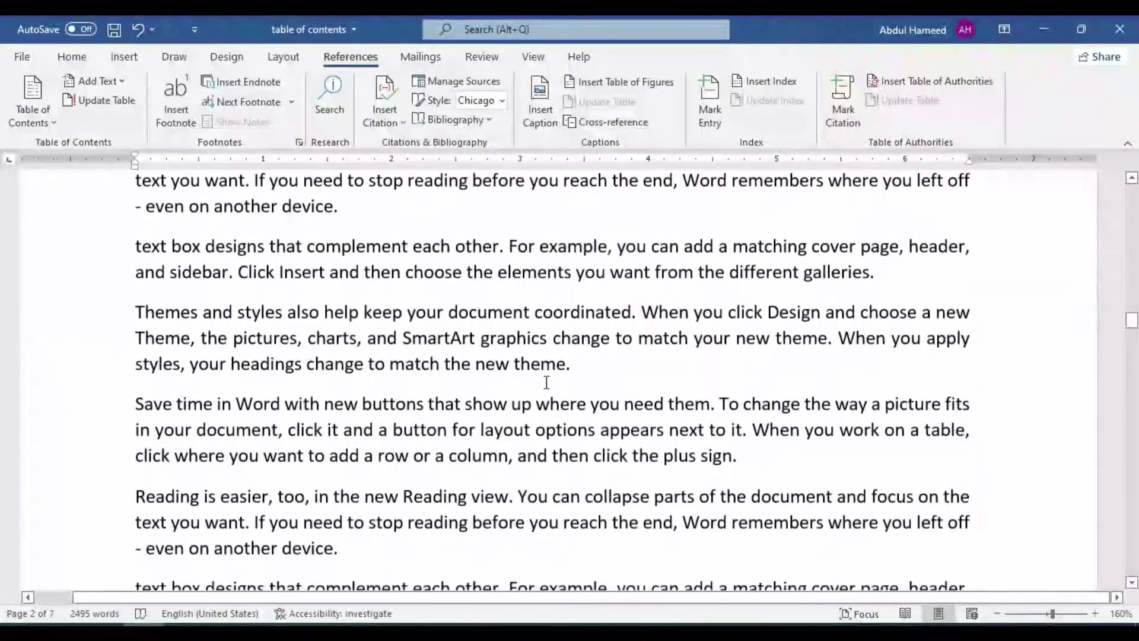
click(733, 405)
drag(158, 341, 578, 351)
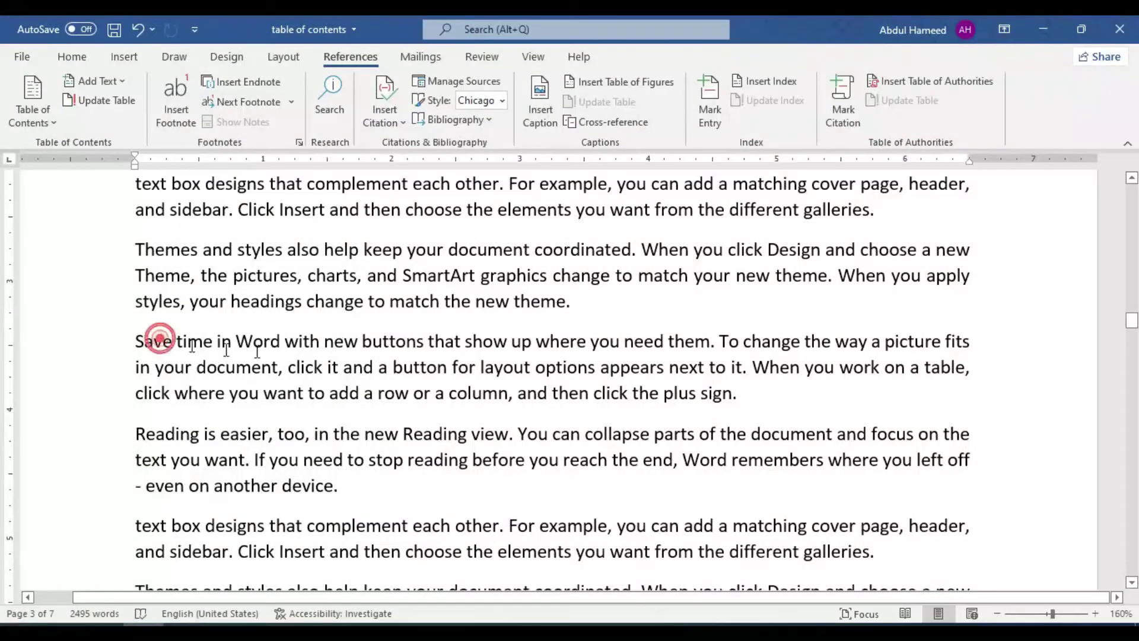
click(742, 394)
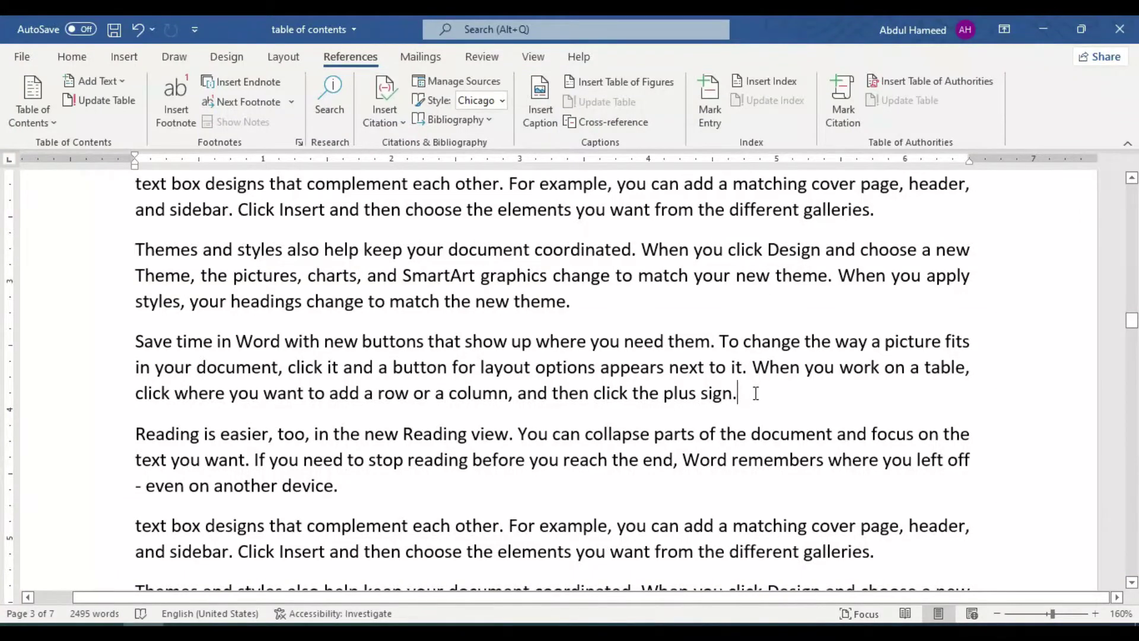
Insert an entire-caption cross-reference to Table 1 at that spot.
click(593, 125)
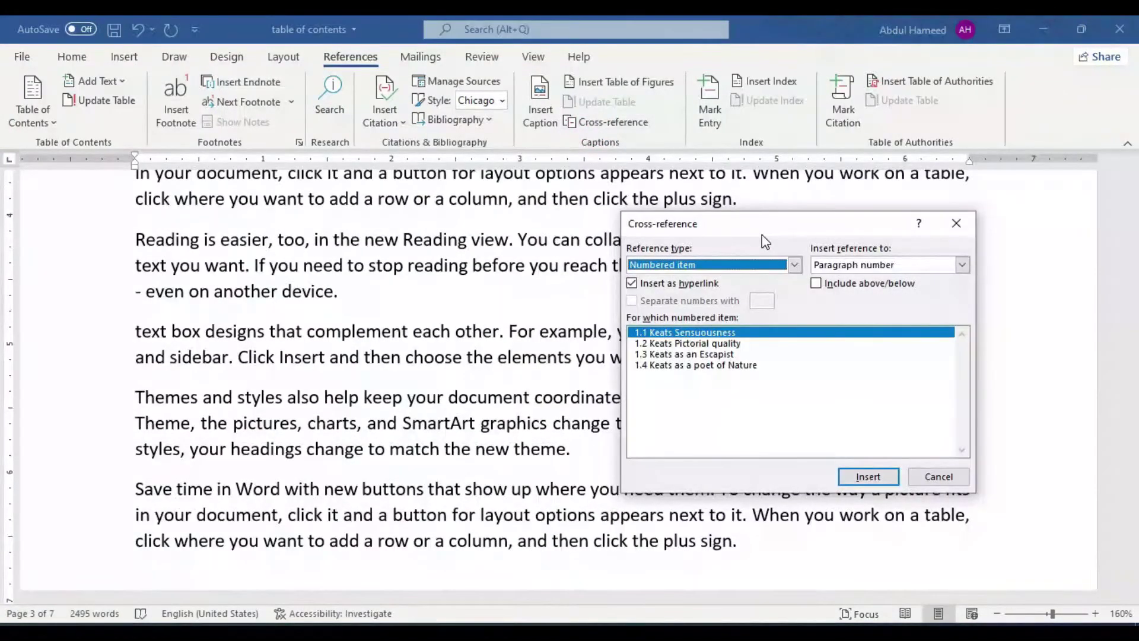
click(707, 264)
click(653, 328)
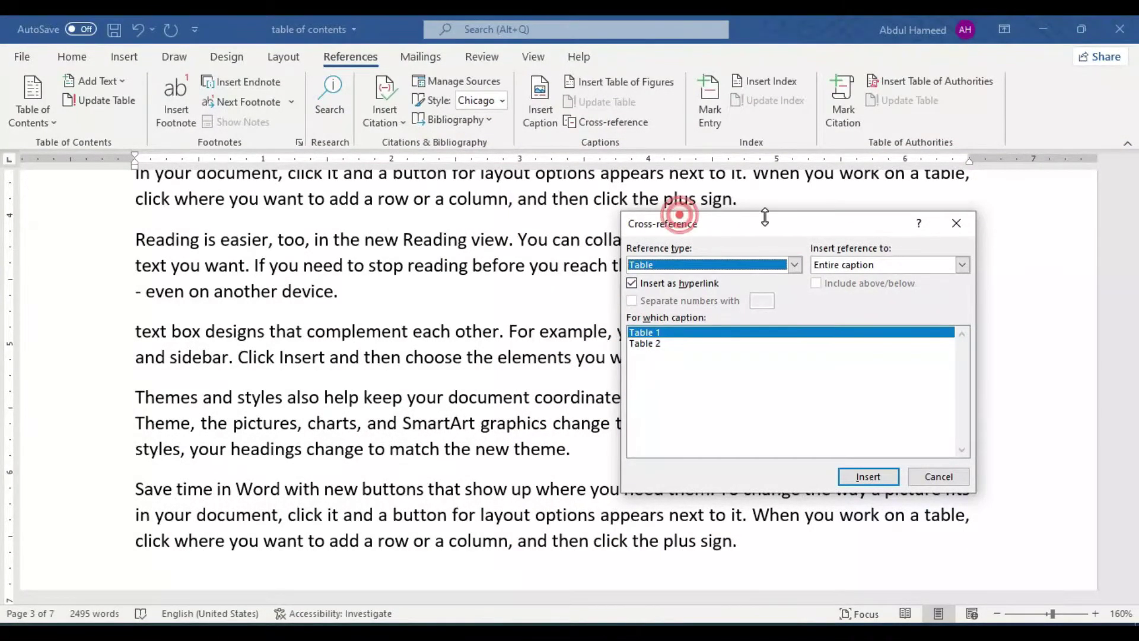
drag(728, 226, 912, 233)
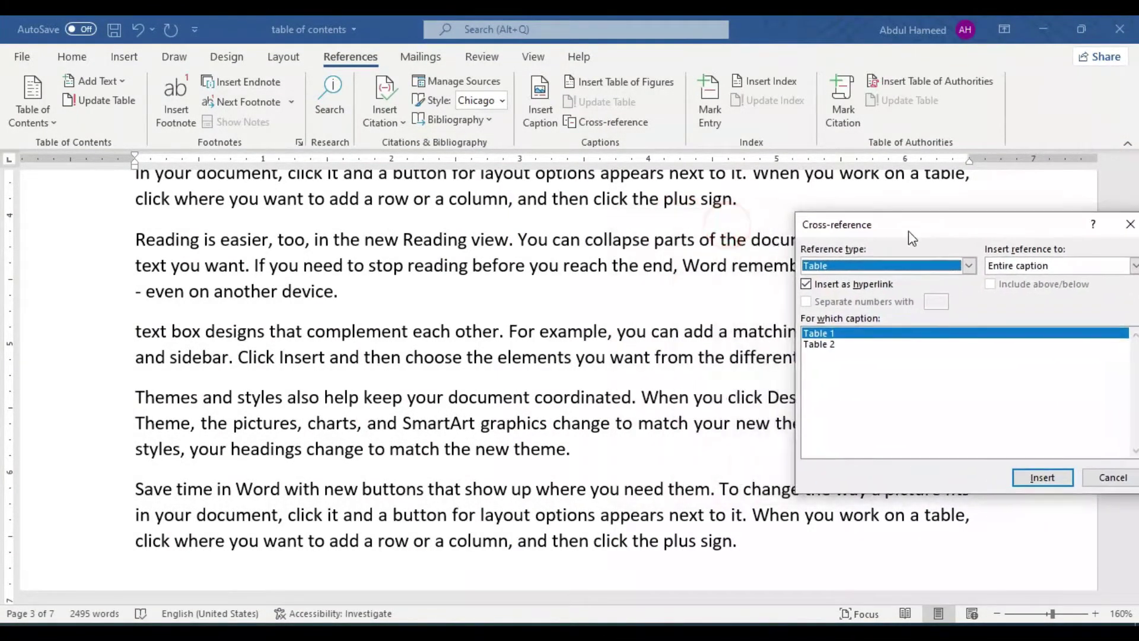
click(827, 341)
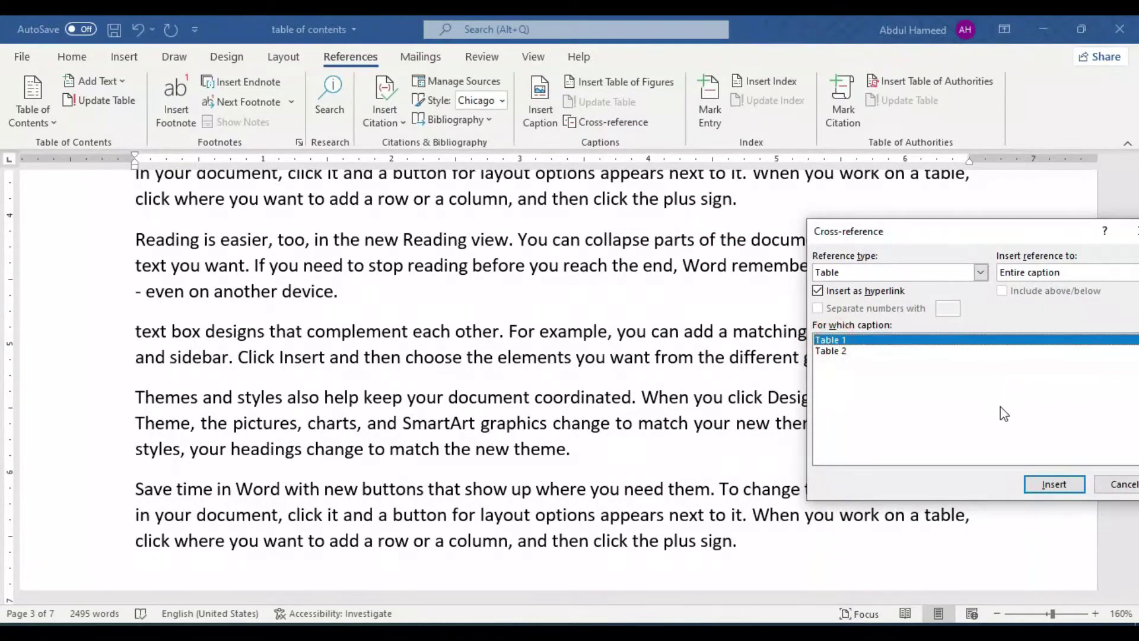
click(1051, 485)
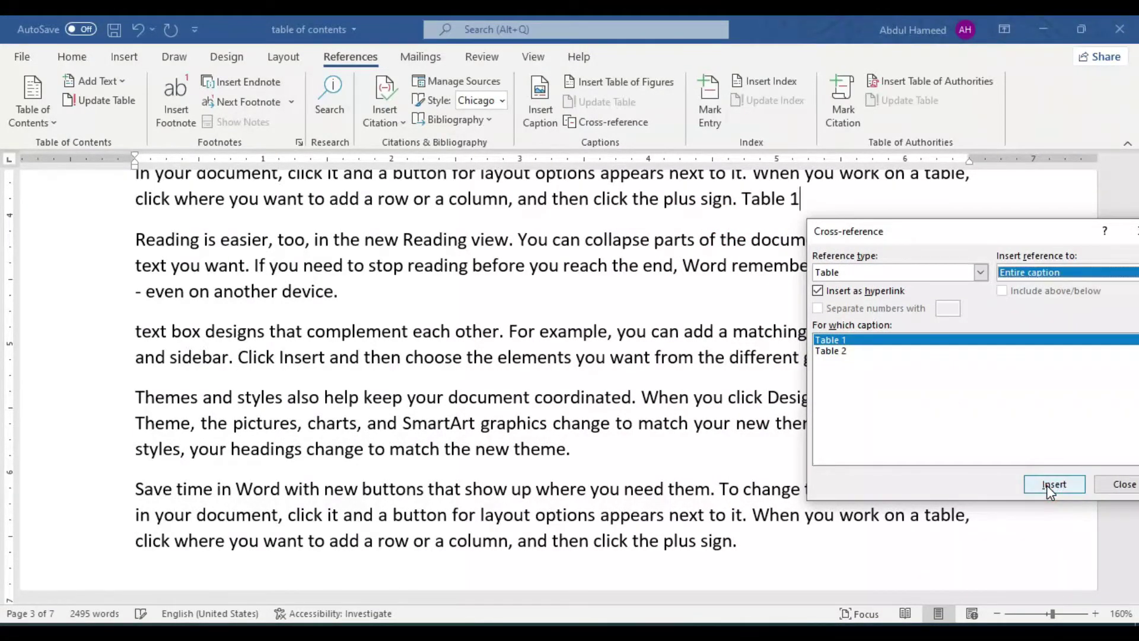
key(Escape)
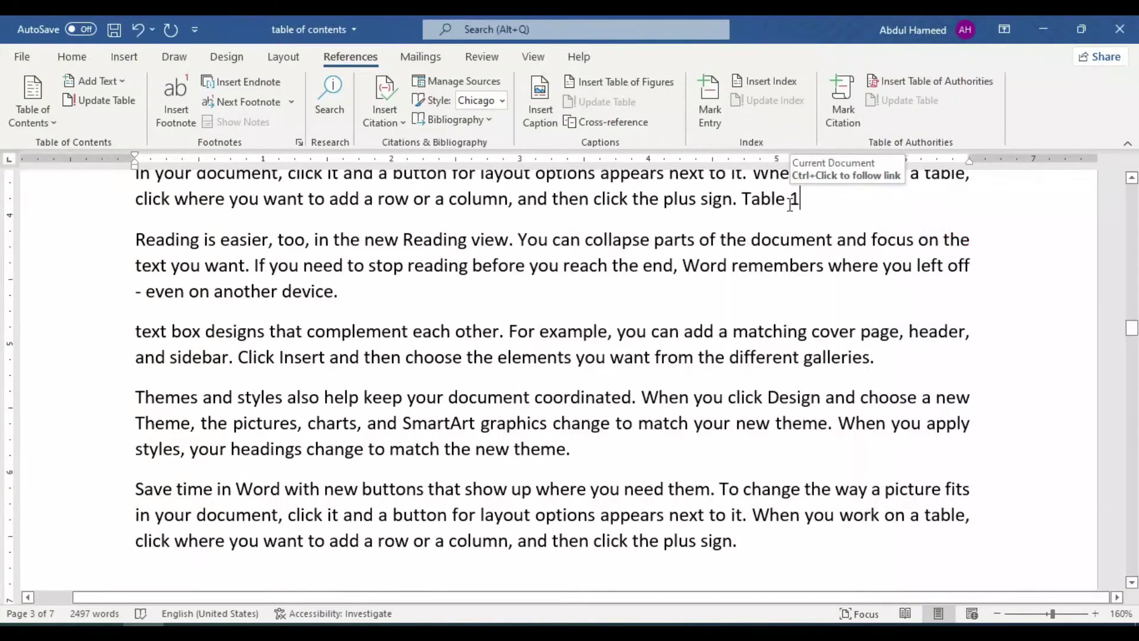
scroll(772, 231, up, 2)
scroll(773, 232, up, 1)
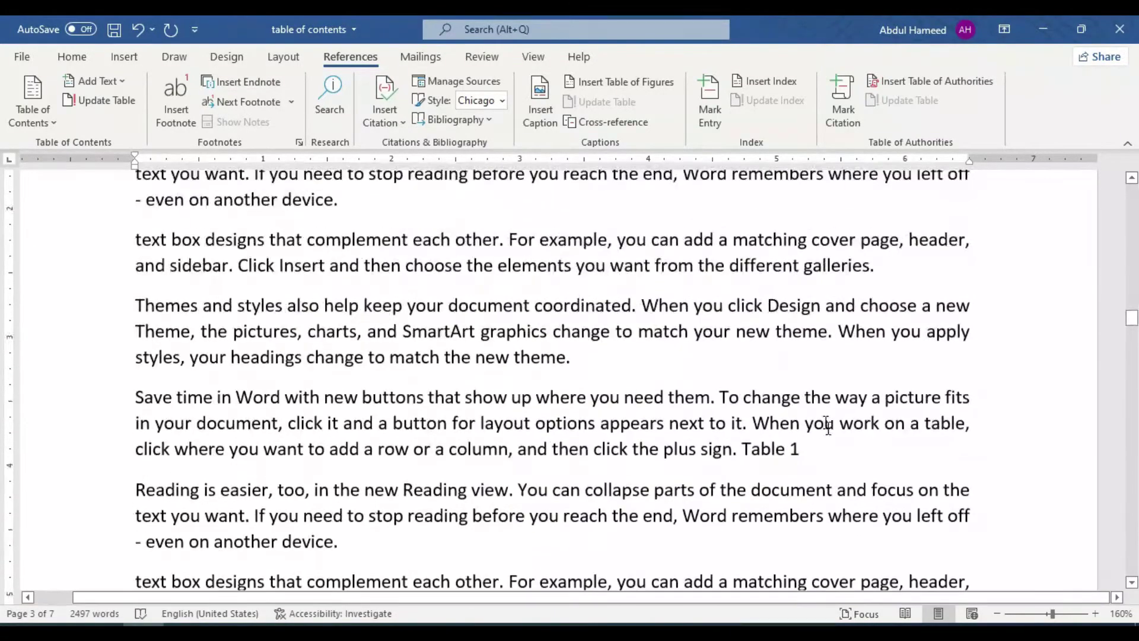
Follow the Table 1 cross-reference link to its caption.
ctrl+click(771, 455)
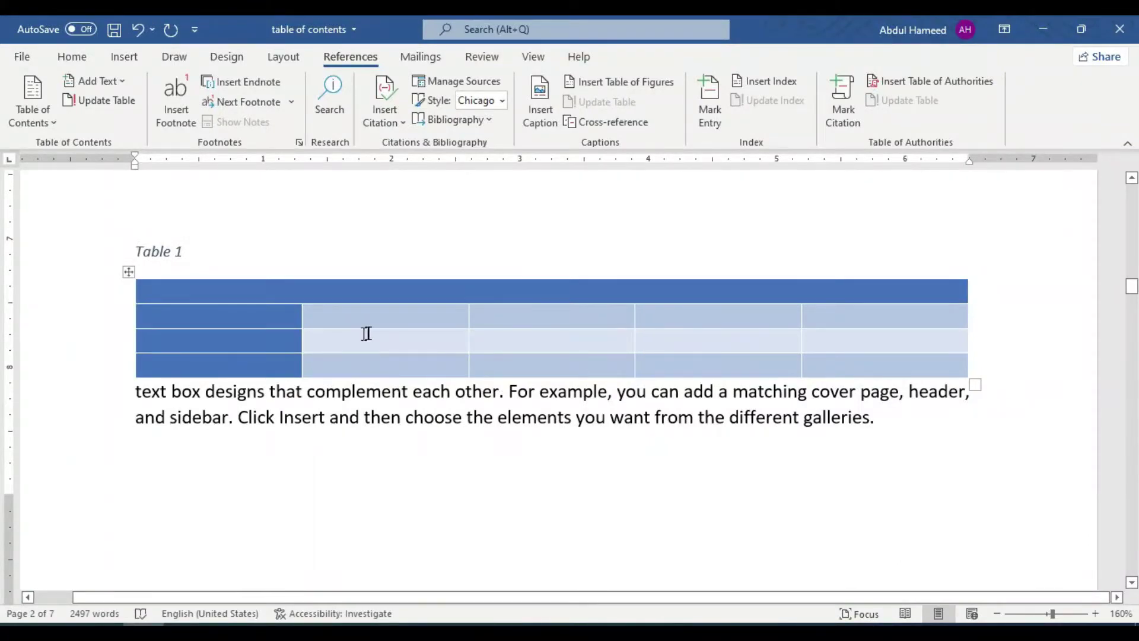
scroll(277, 308, up, 1)
scroll(277, 308, down, 2)
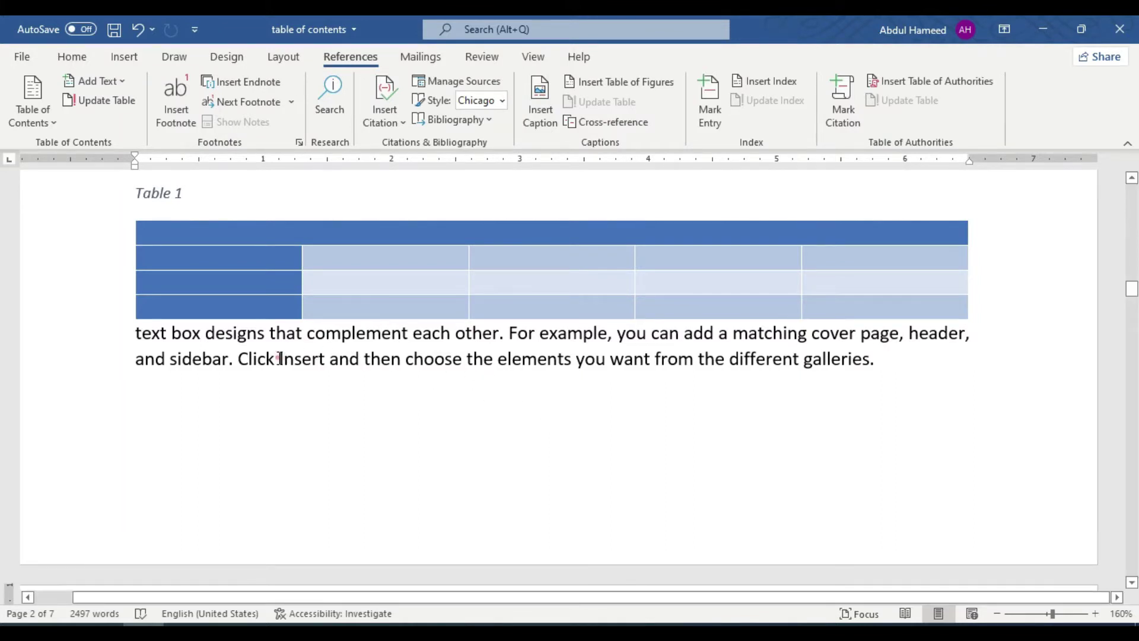
Mark the words Insert, from and styles as index entries.
drag(279, 358, 320, 361)
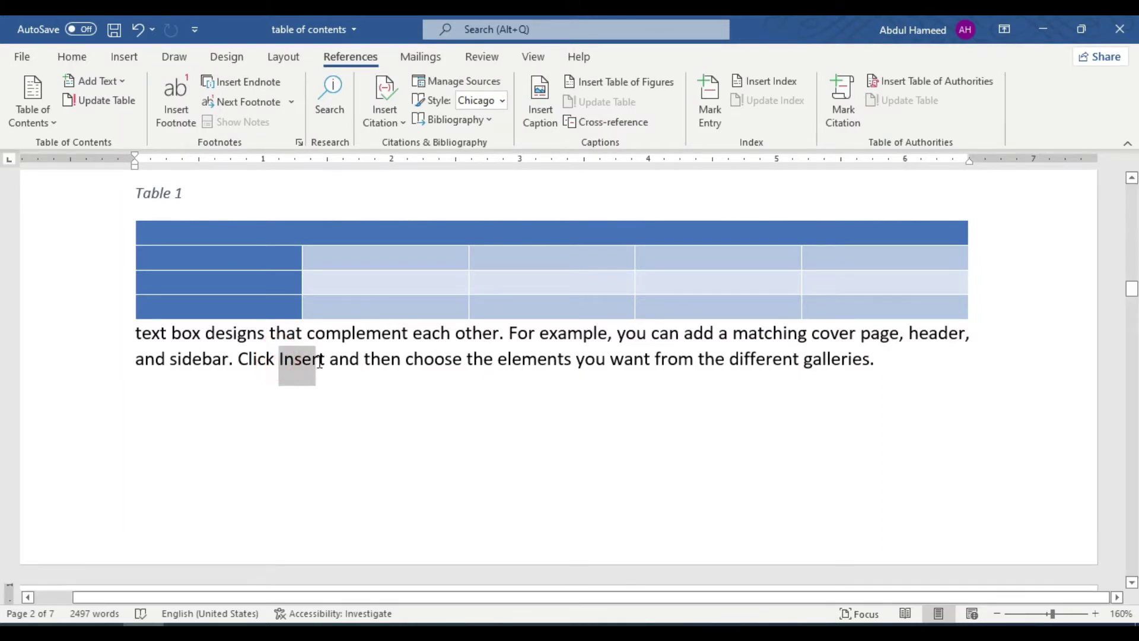
click(709, 104)
click(898, 493)
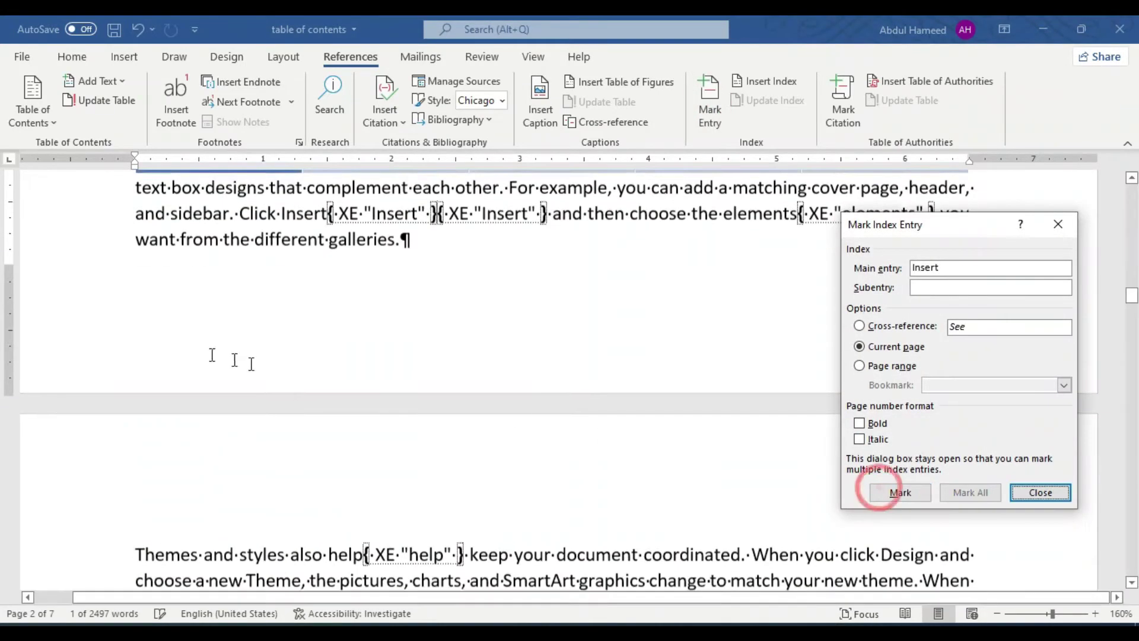
click(177, 238)
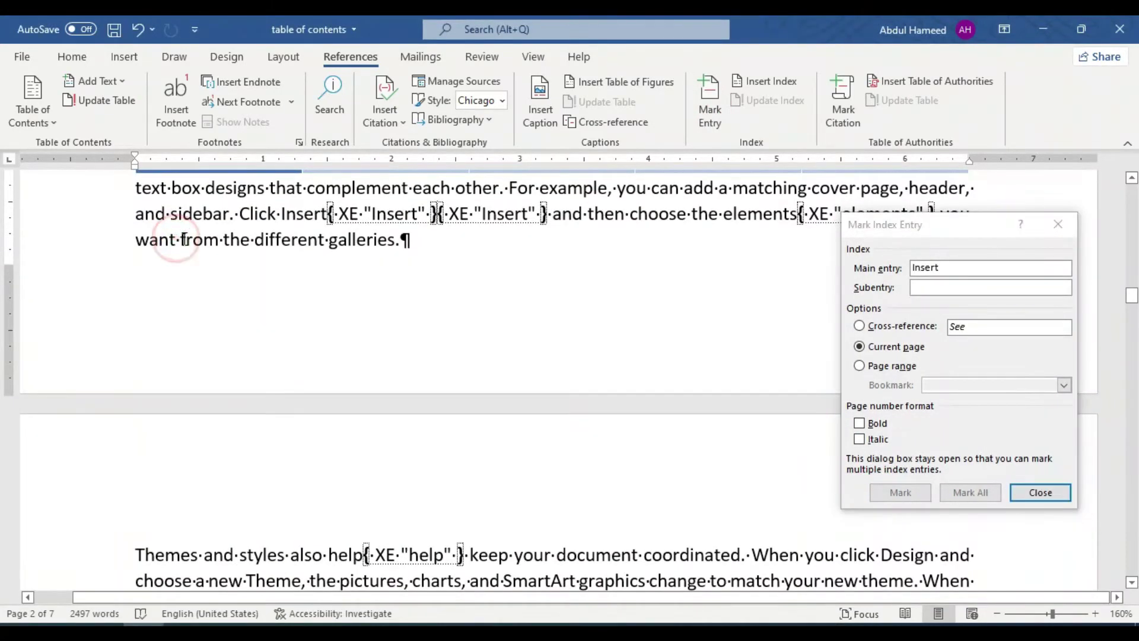
drag(179, 239, 219, 252)
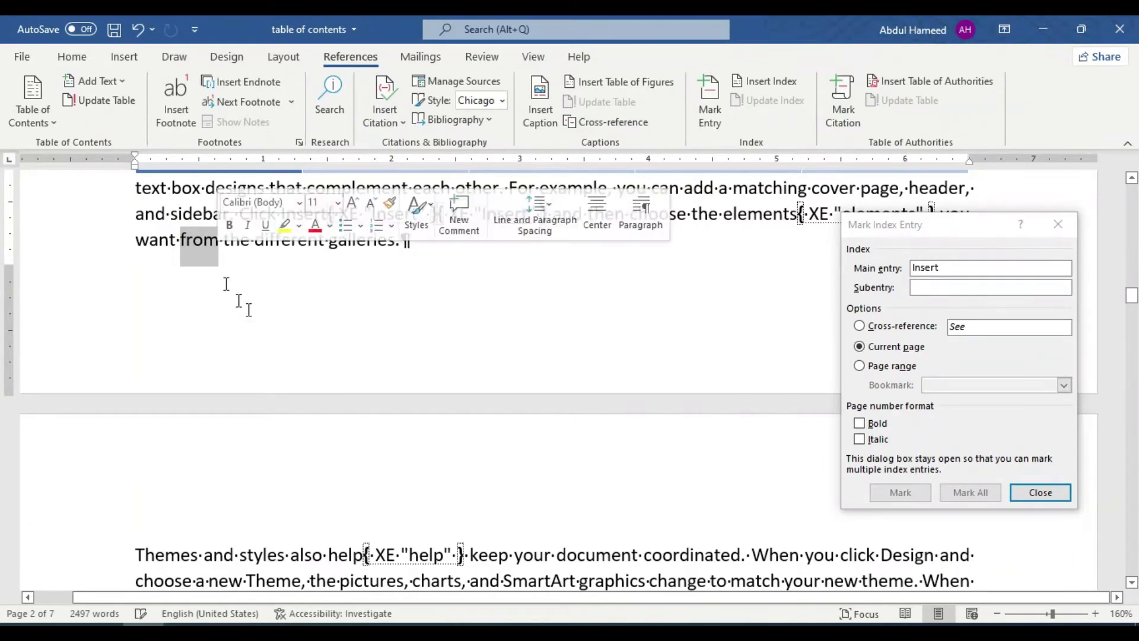
click(899, 492)
click(900, 492)
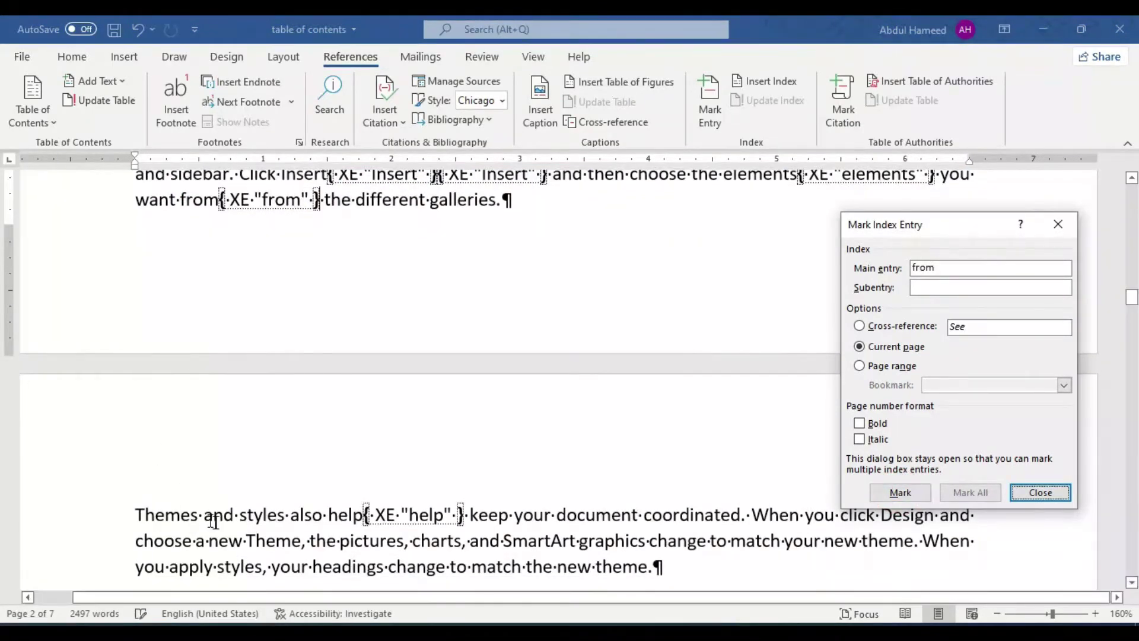
click(240, 516)
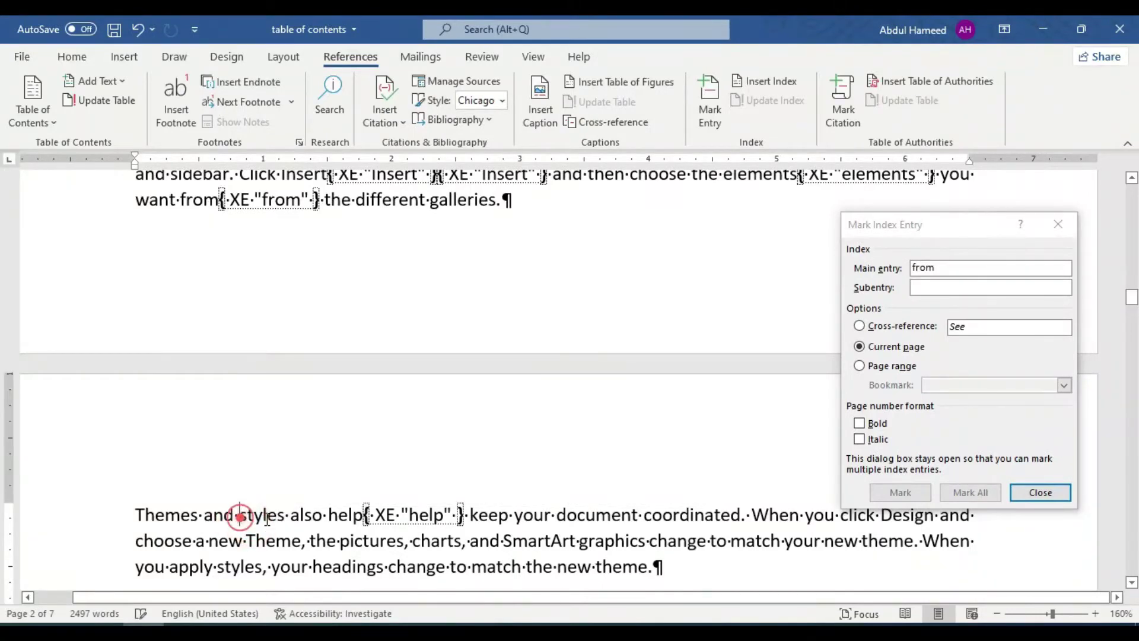
drag(239, 516, 279, 519)
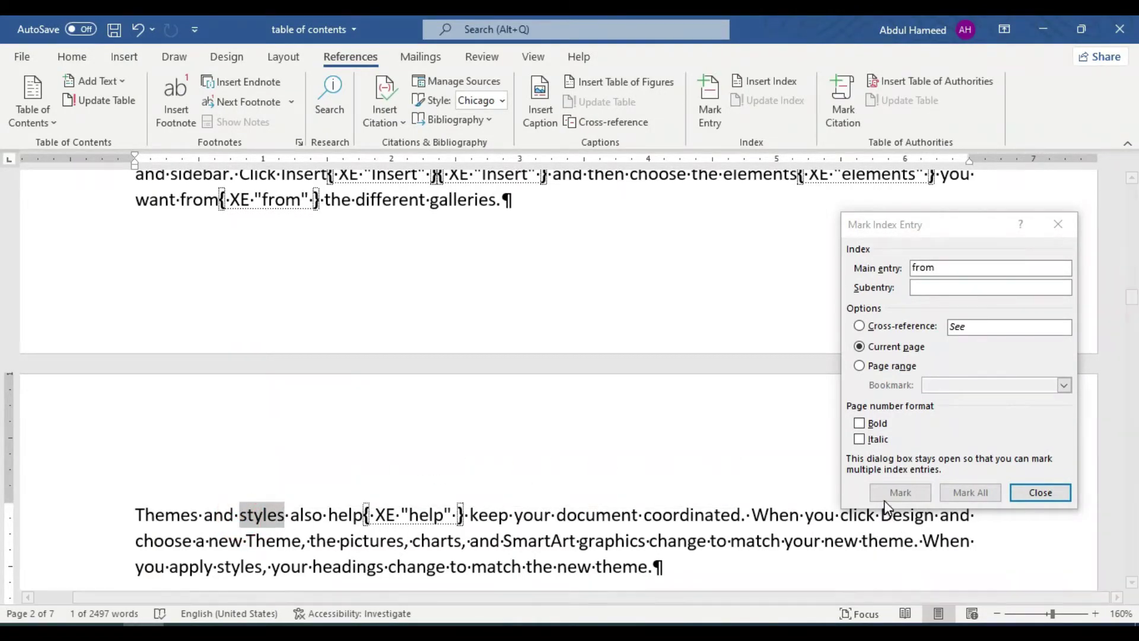
click(899, 493)
click(899, 492)
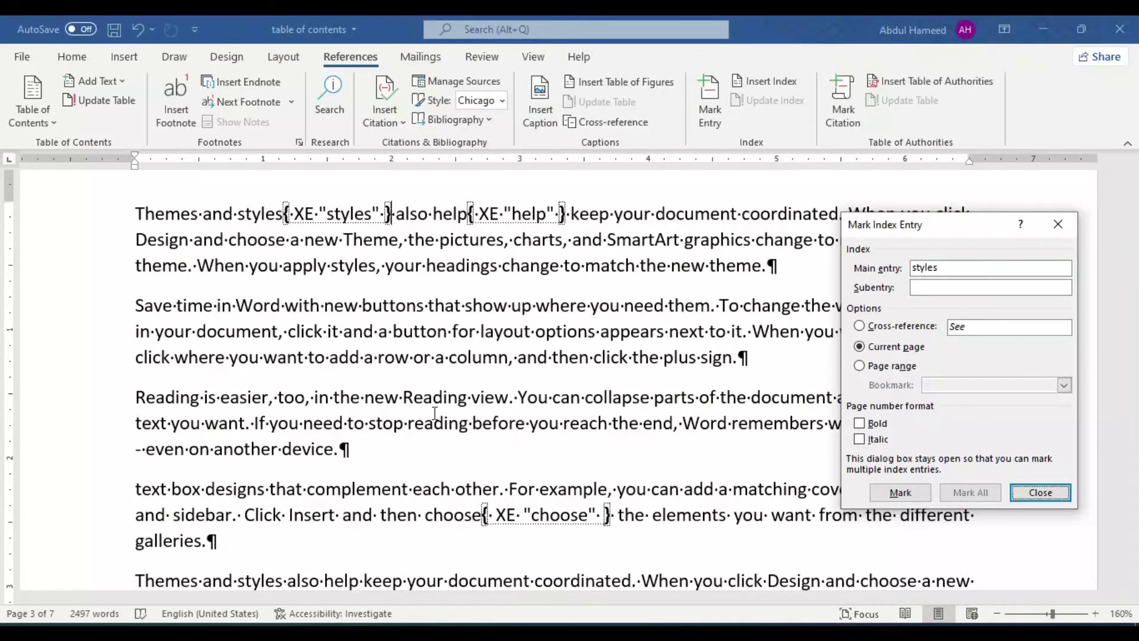
click(1042, 495)
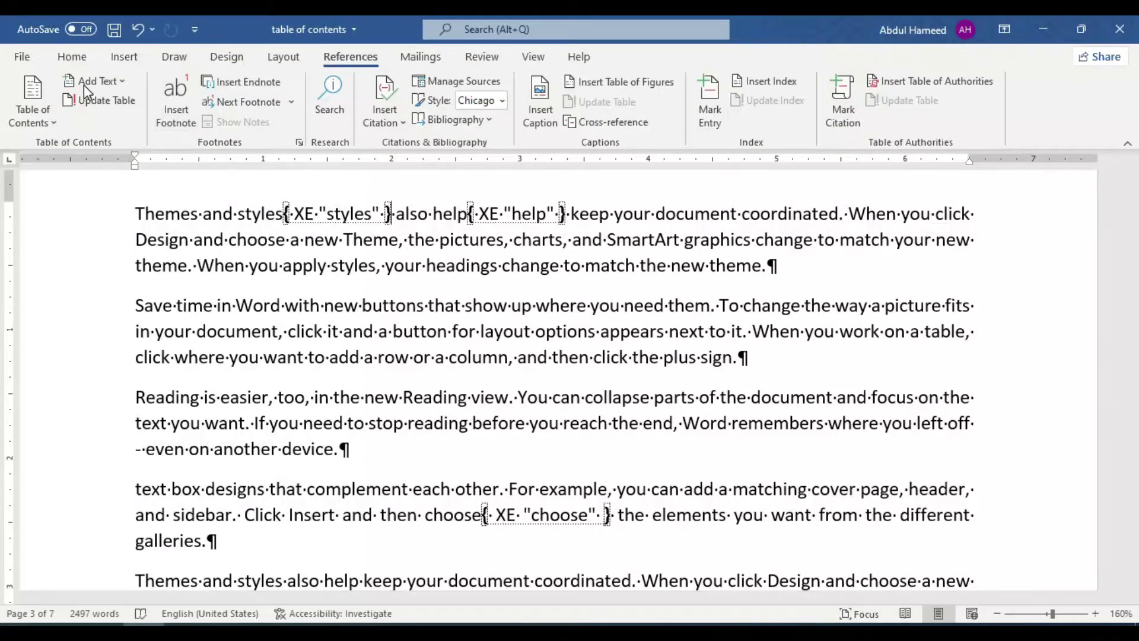
Hide the formatting marks and return to the referencing commands.
click(72, 57)
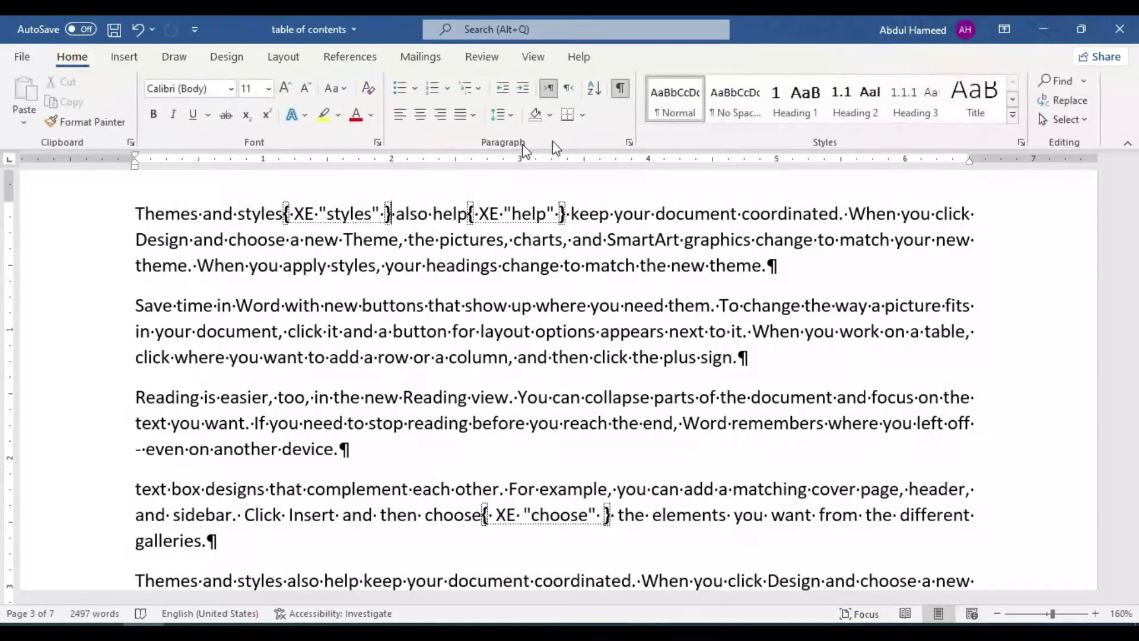
click(618, 90)
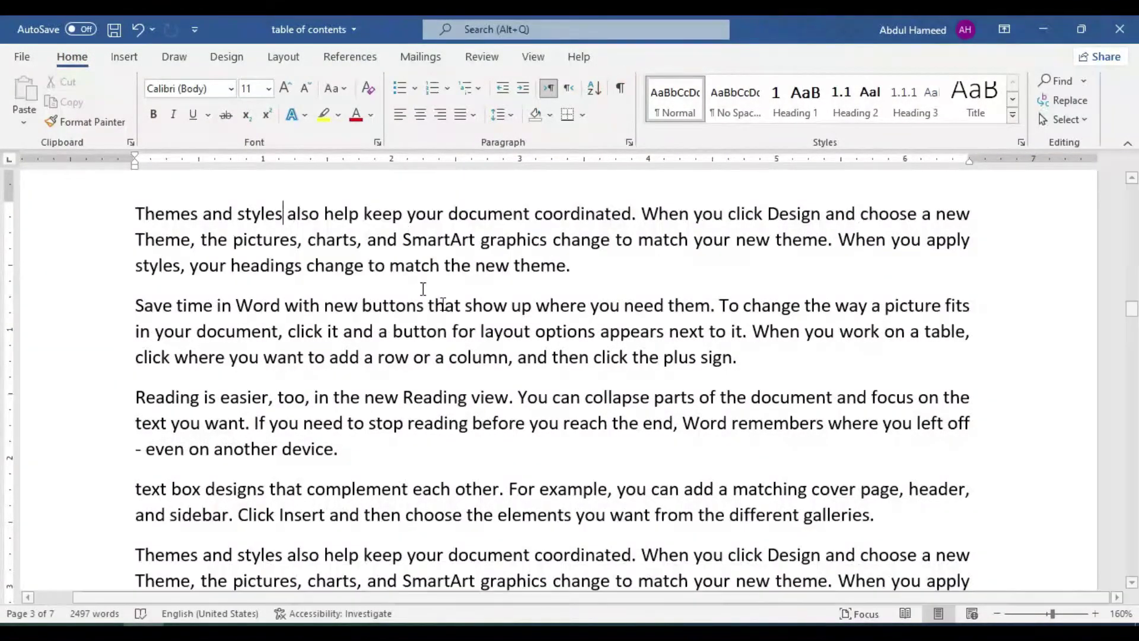
click(899, 536)
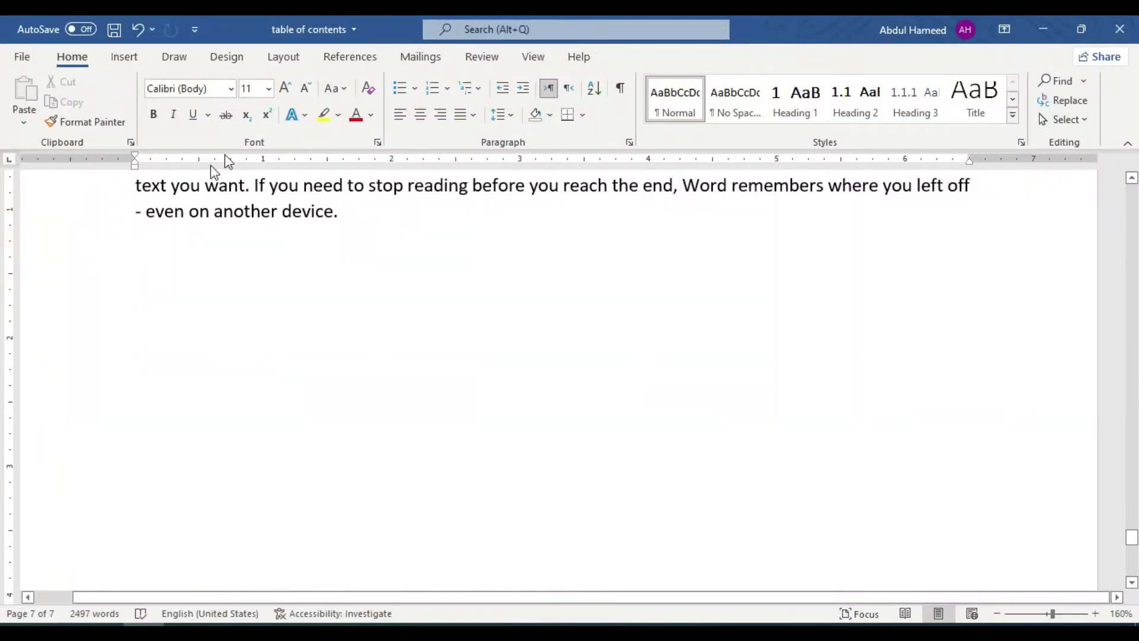
click(354, 58)
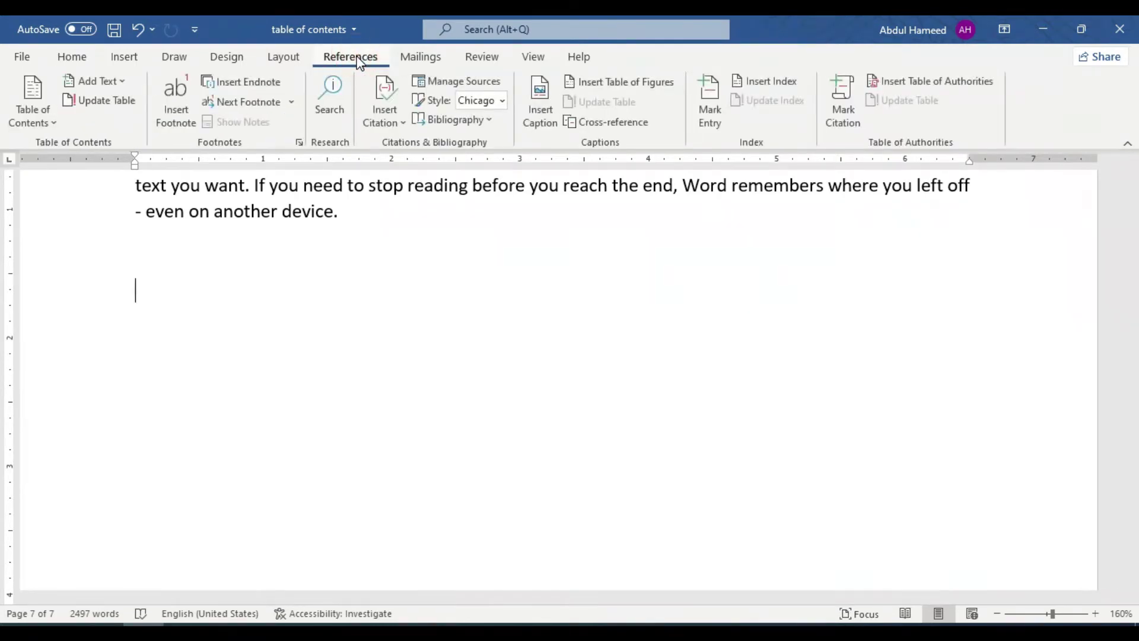
Insert a Fancy-format index, replacing the existing one.
click(767, 84)
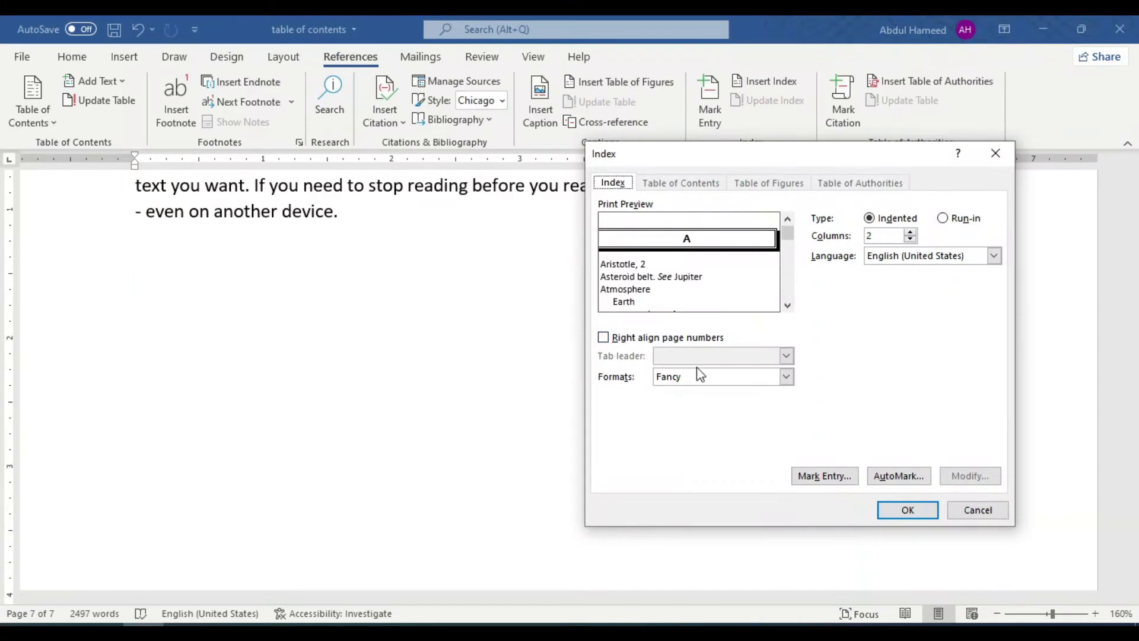
click(697, 376)
click(701, 400)
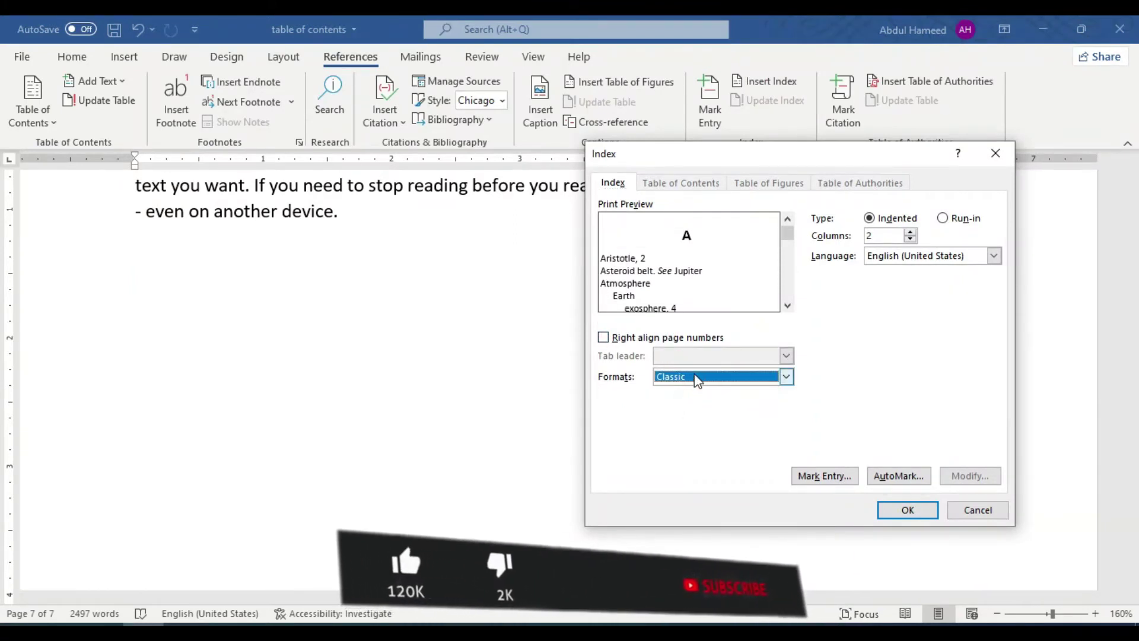
click(693, 376)
click(690, 387)
click(688, 379)
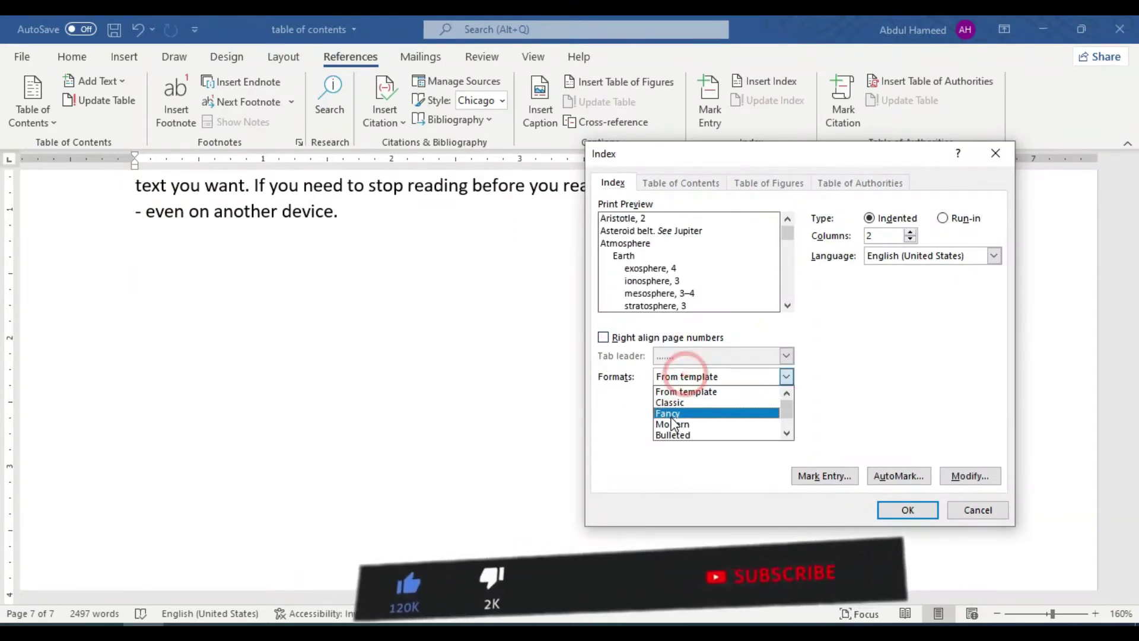
click(669, 414)
click(677, 378)
click(672, 435)
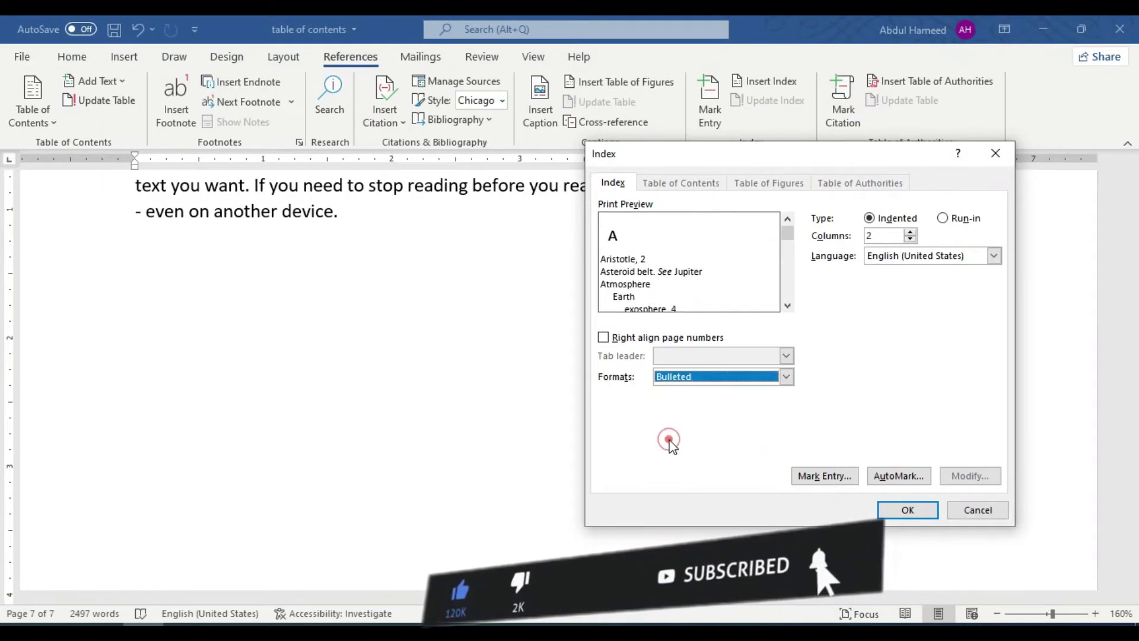
click(673, 376)
click(676, 414)
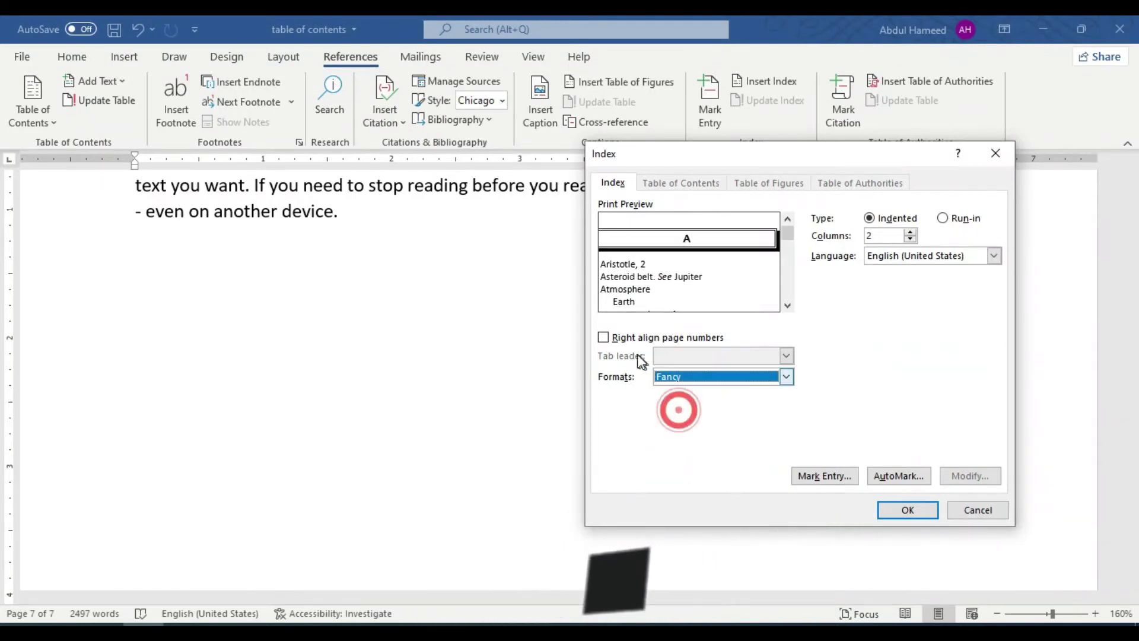
click(913, 518)
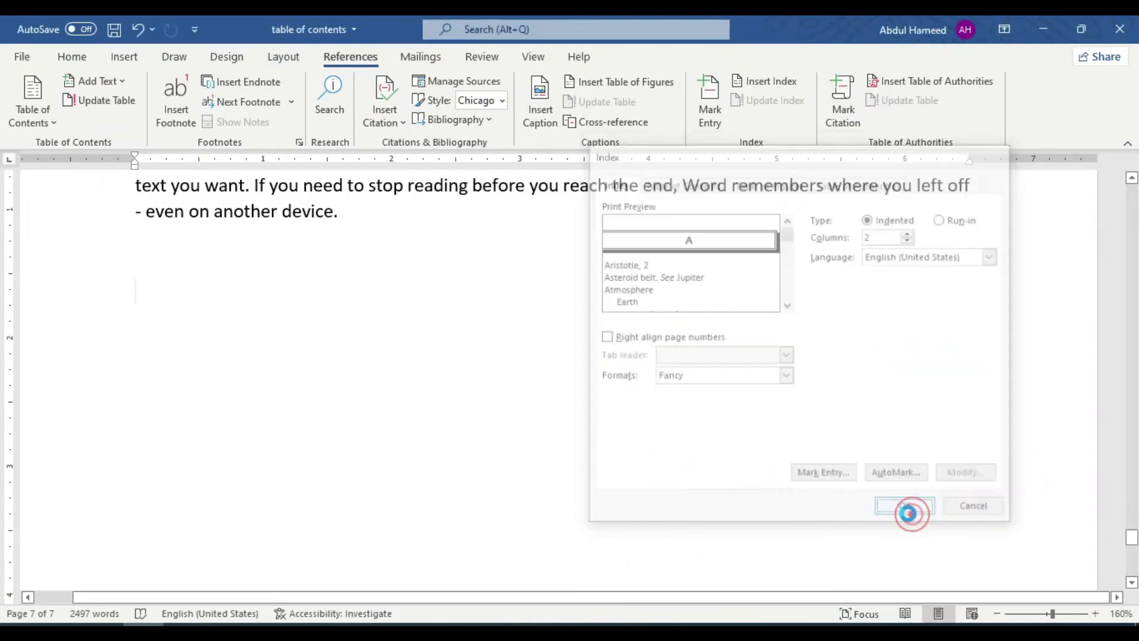
click(505, 374)
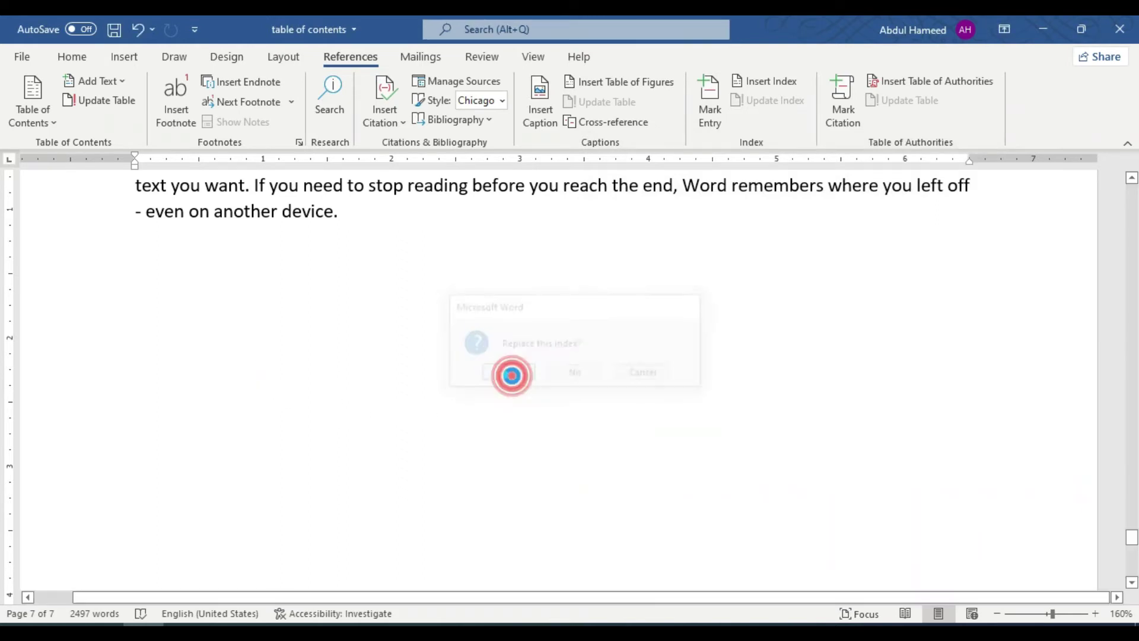
scroll(261, 356, up, 3)
scroll(280, 381, up, 1)
scroll(225, 391, up, 3)
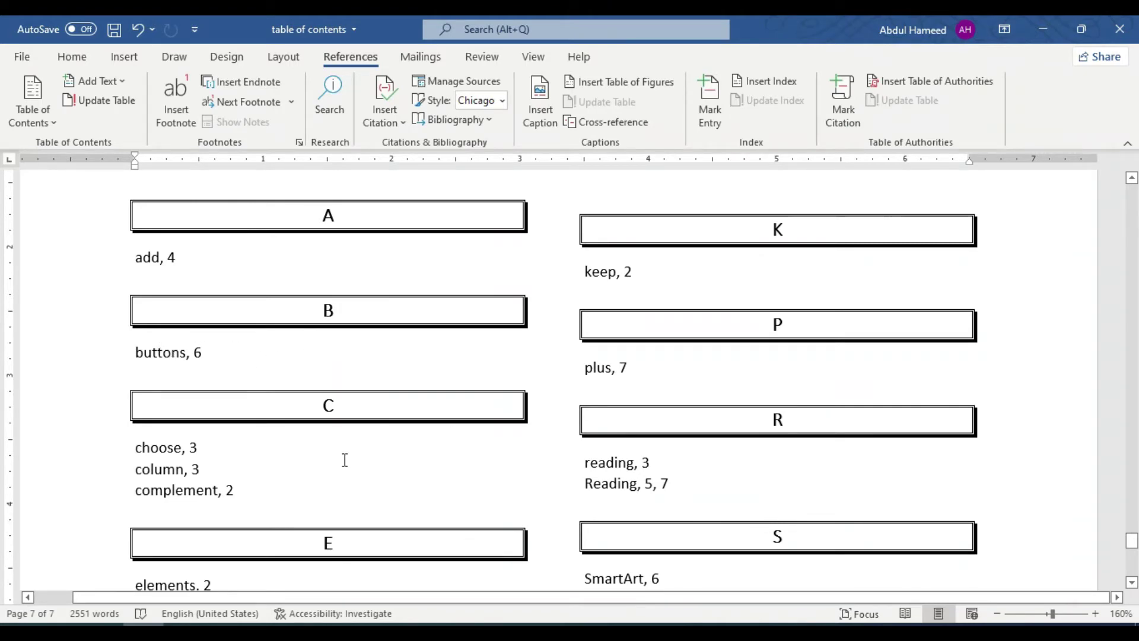
scroll(410, 508, down, 5)
scroll(309, 358, up, 4)
scroll(309, 358, down, 3)
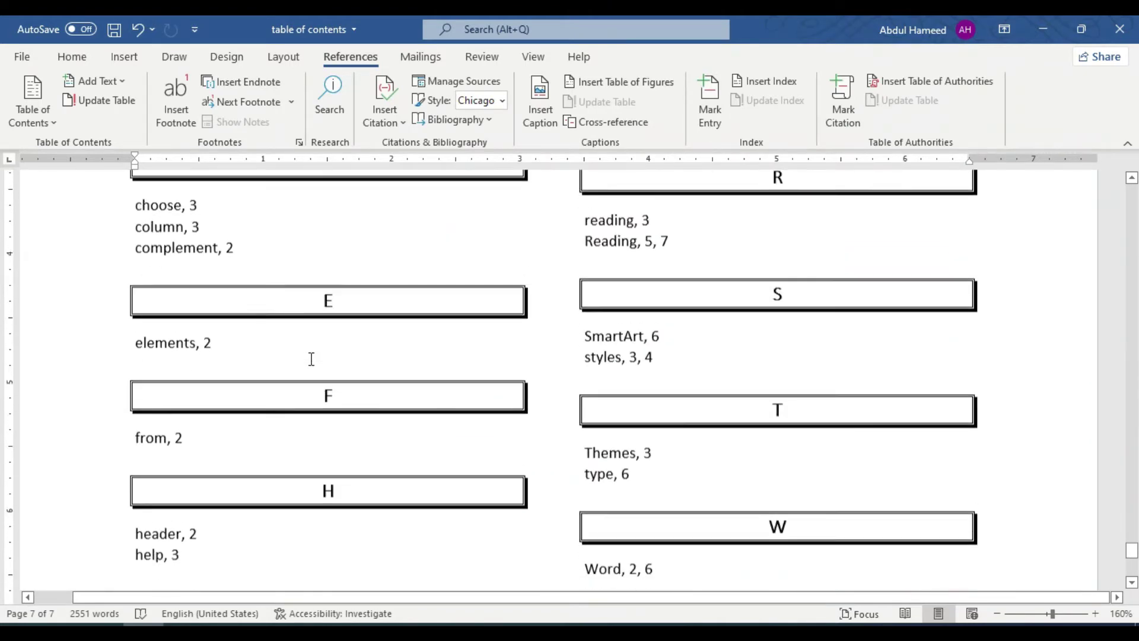
scroll(356, 445, down, 2)
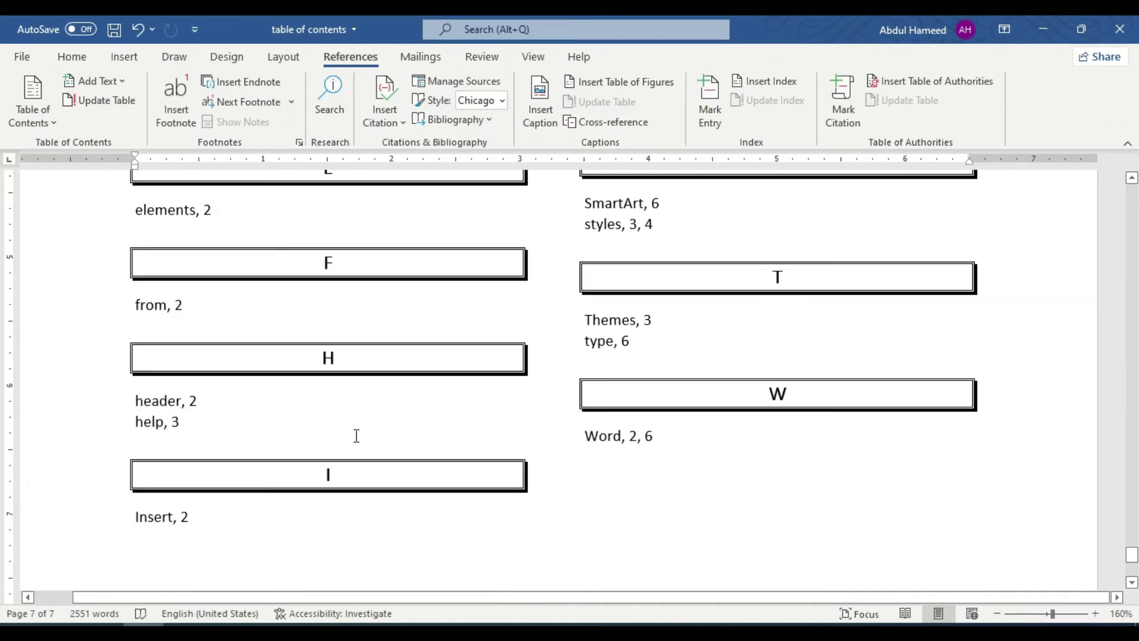
scroll(356, 435, up, 1)
scroll(356, 435, up, 2)
scroll(356, 435, up, 3)
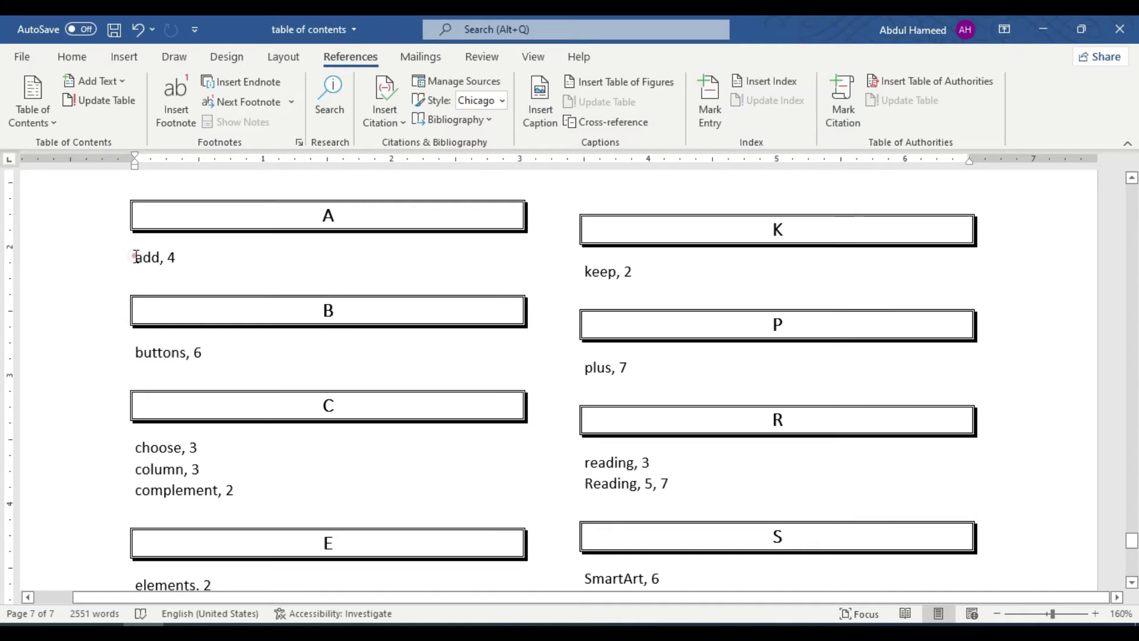
drag(136, 256, 159, 260)
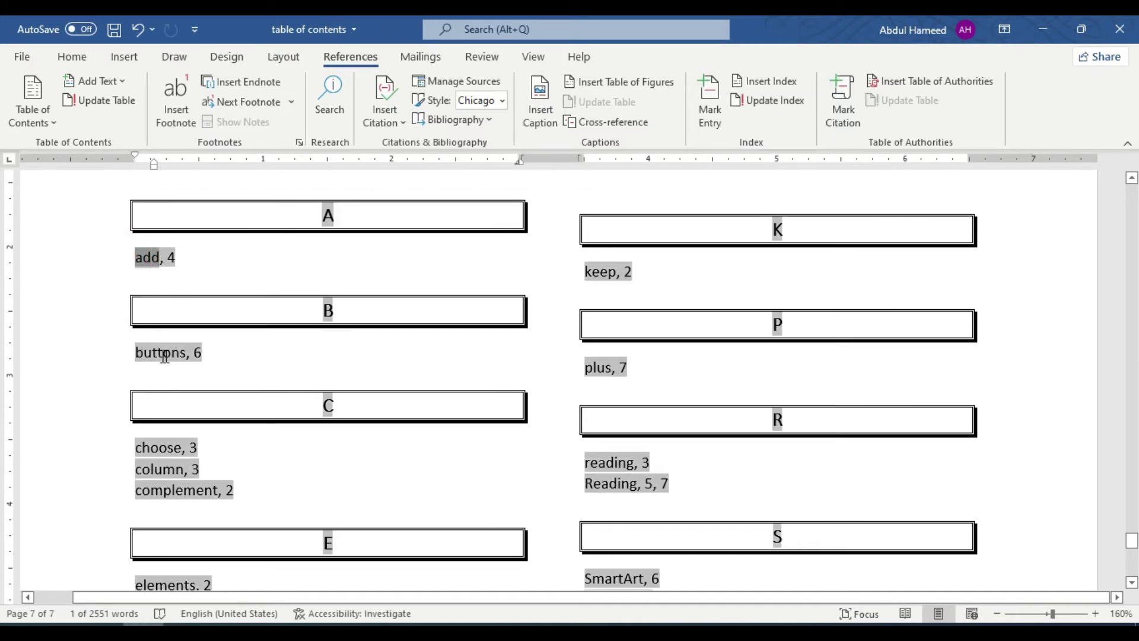
click(317, 375)
scroll(370, 395, down, 3)
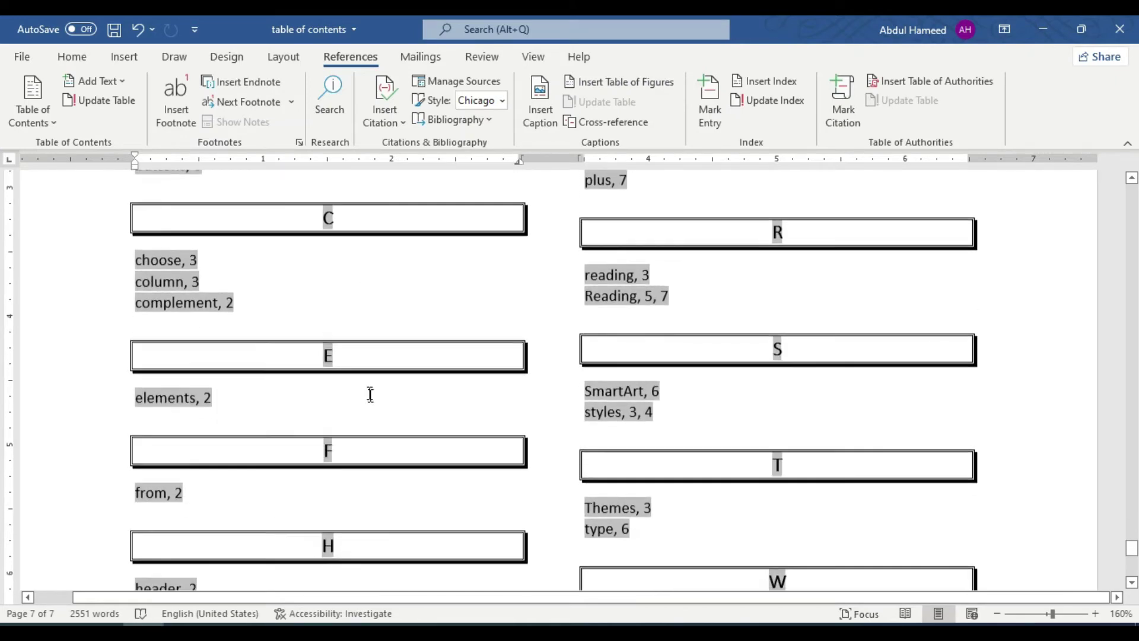
scroll(370, 394, down, 1)
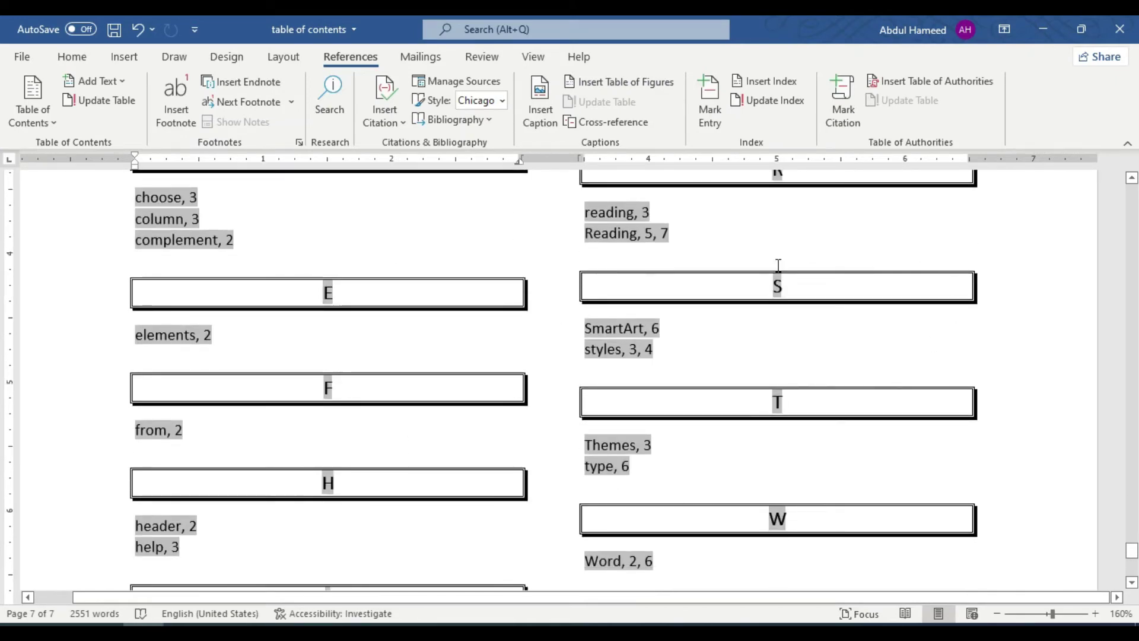
scroll(779, 261, up, 1)
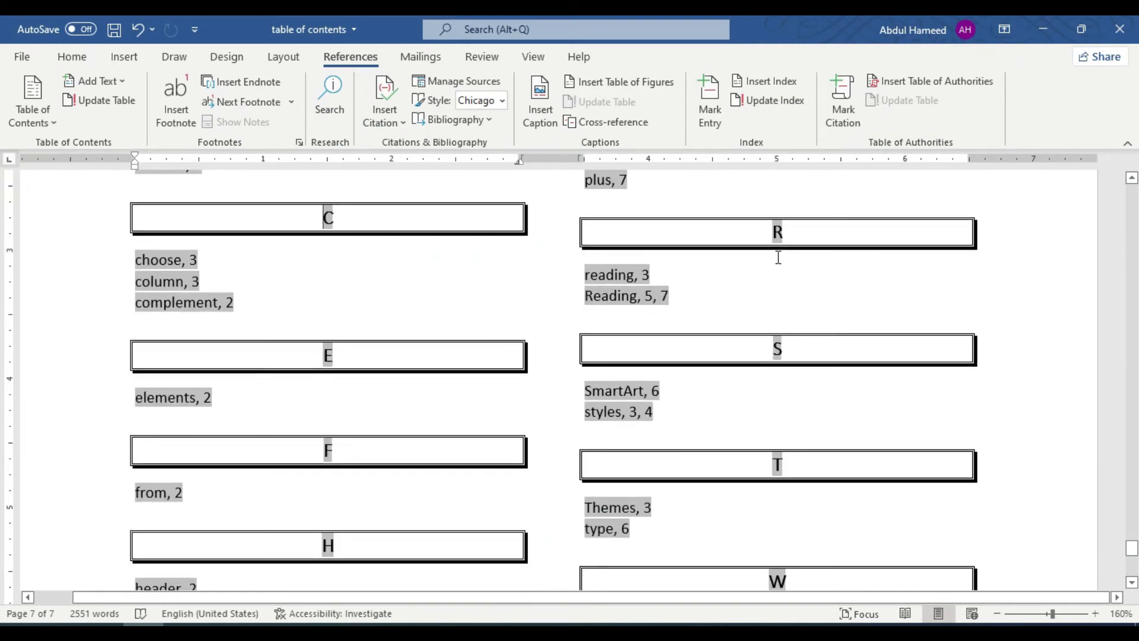
scroll(779, 257, up, 1)
scroll(778, 254, up, 3)
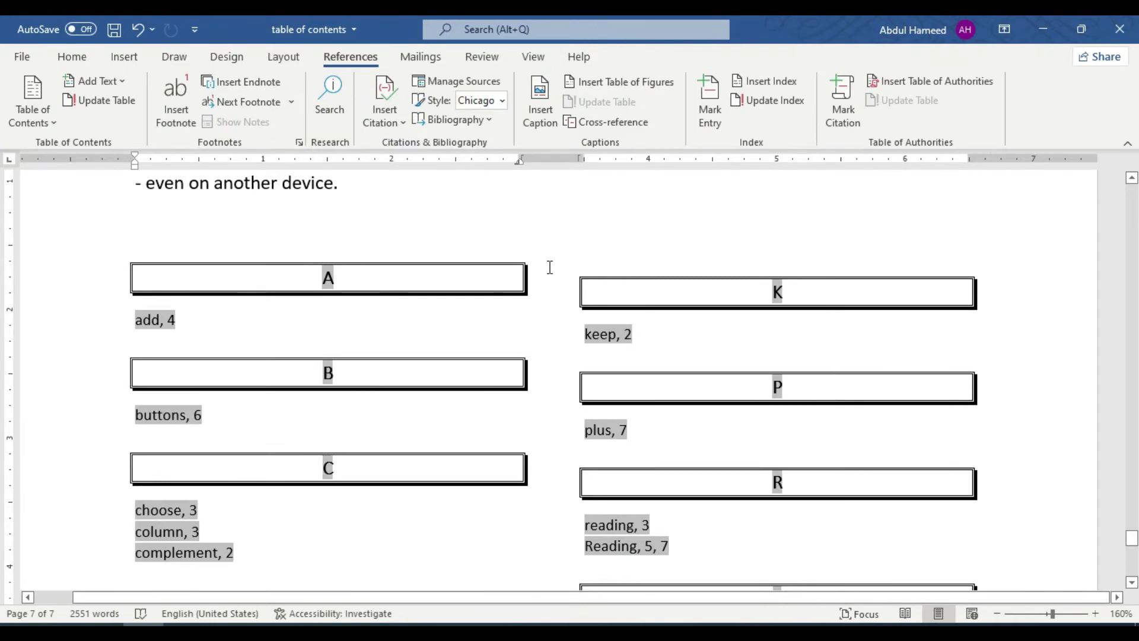
scroll(301, 433, up, 4)
scroll(368, 427, up, 5)
scroll(369, 427, up, 5)
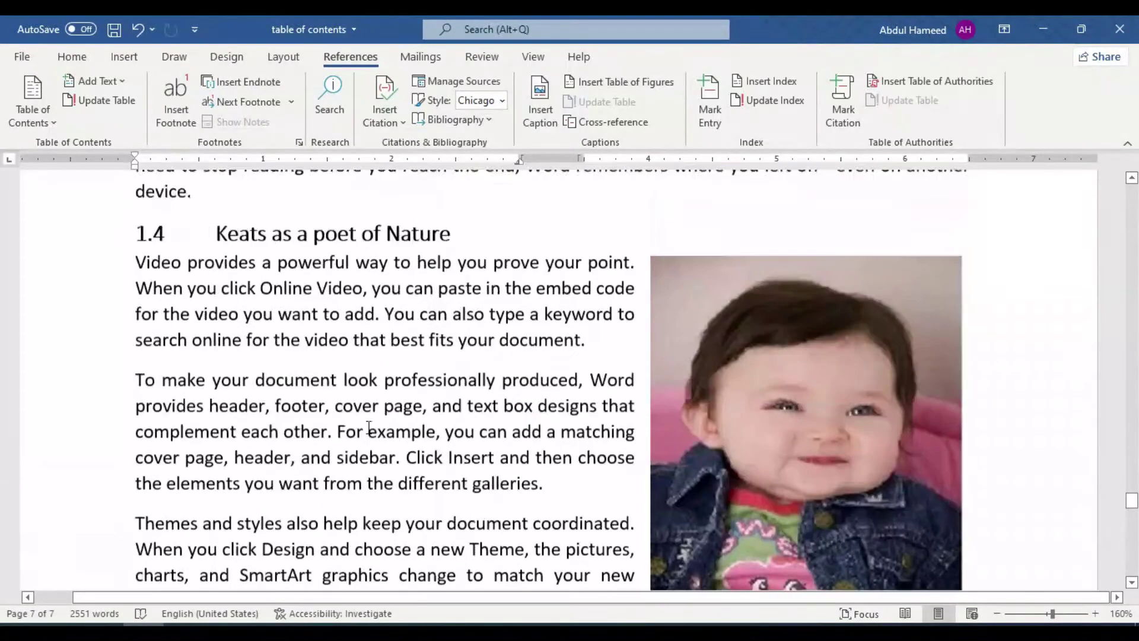
scroll(356, 424, up, 3)
Mark the heading 'Keats as a poet of Nature' as a Cases citation.
drag(213, 368, 459, 372)
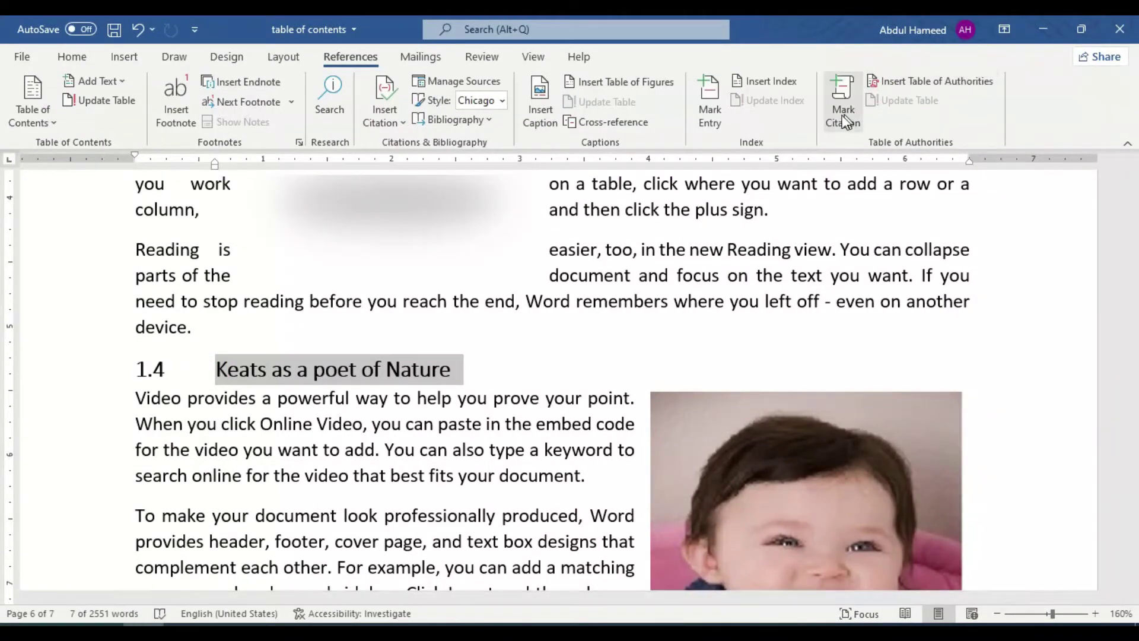
click(843, 110)
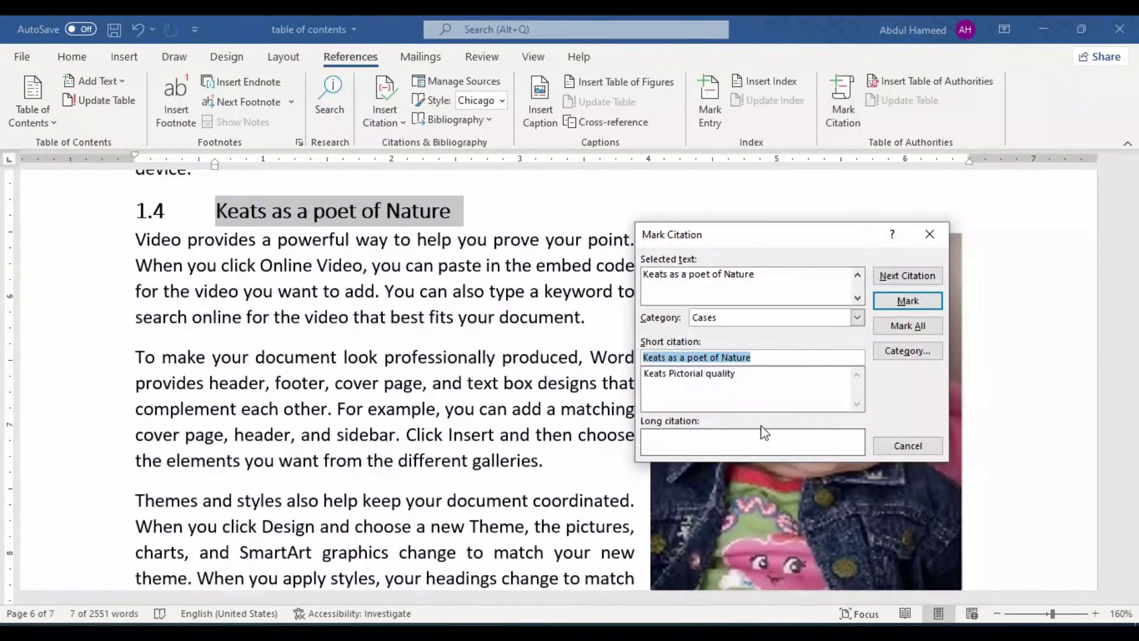
click(907, 301)
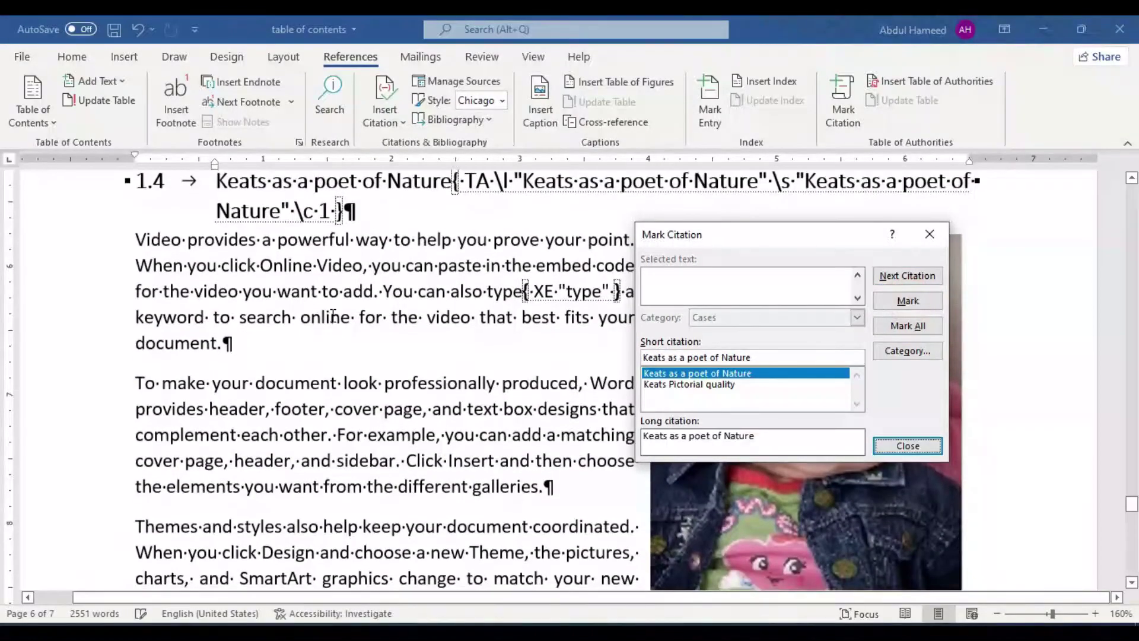
Mark the 'Keats Sensuousness' heading as a Cases citation, then close the Mark Citation dialog.
scroll(330, 318, up, 5)
scroll(332, 315, up, 10)
scroll(333, 315, up, 5)
scroll(333, 315, up, 3)
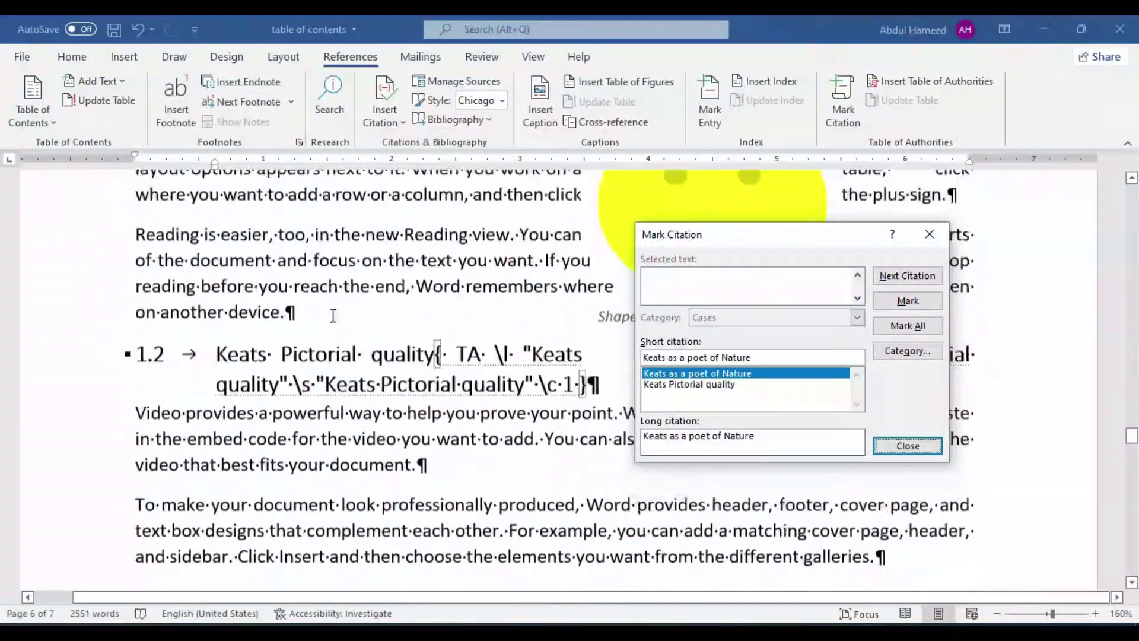
scroll(333, 315, up, 1)
scroll(332, 315, up, 5)
scroll(333, 315, up, 10)
scroll(296, 327, down, 3)
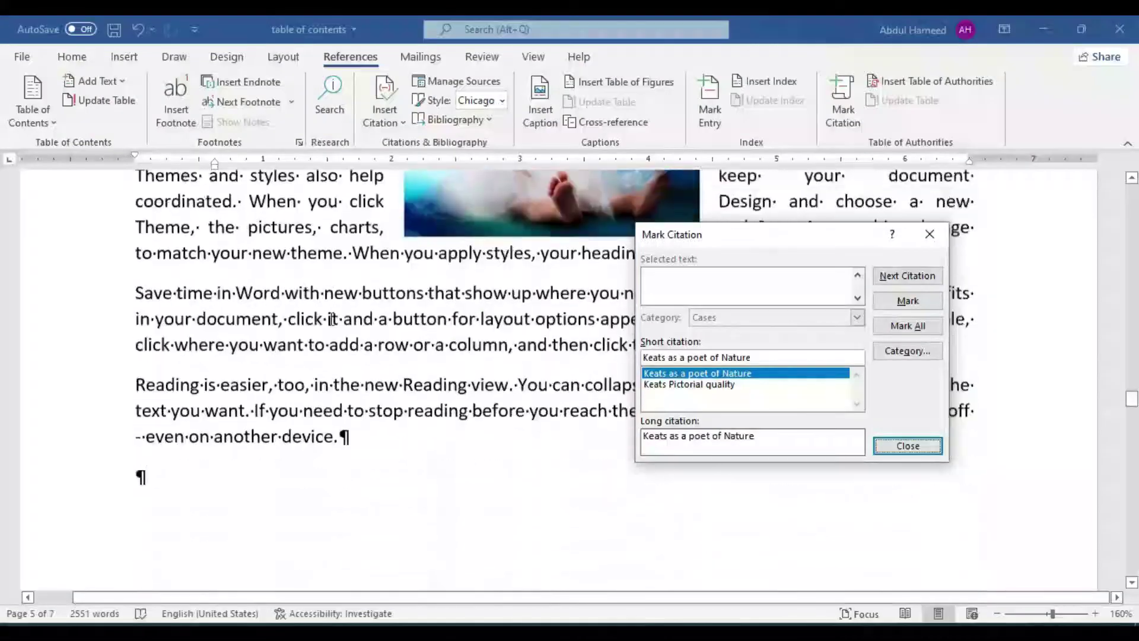
scroll(262, 335, down, 3)
click(211, 581)
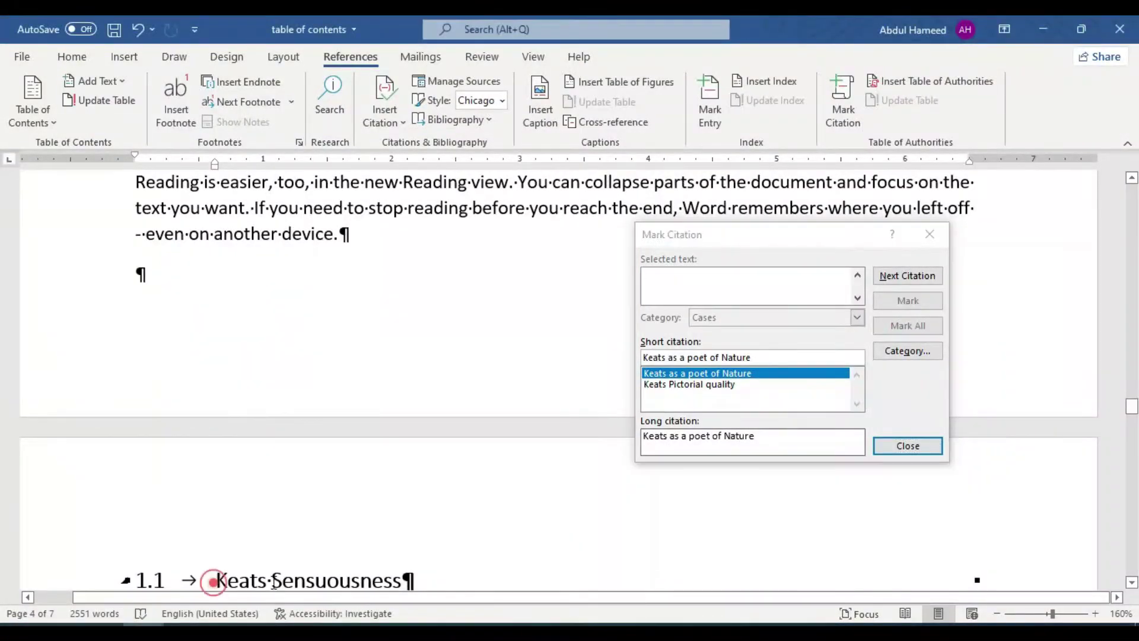
drag(216, 581, 408, 485)
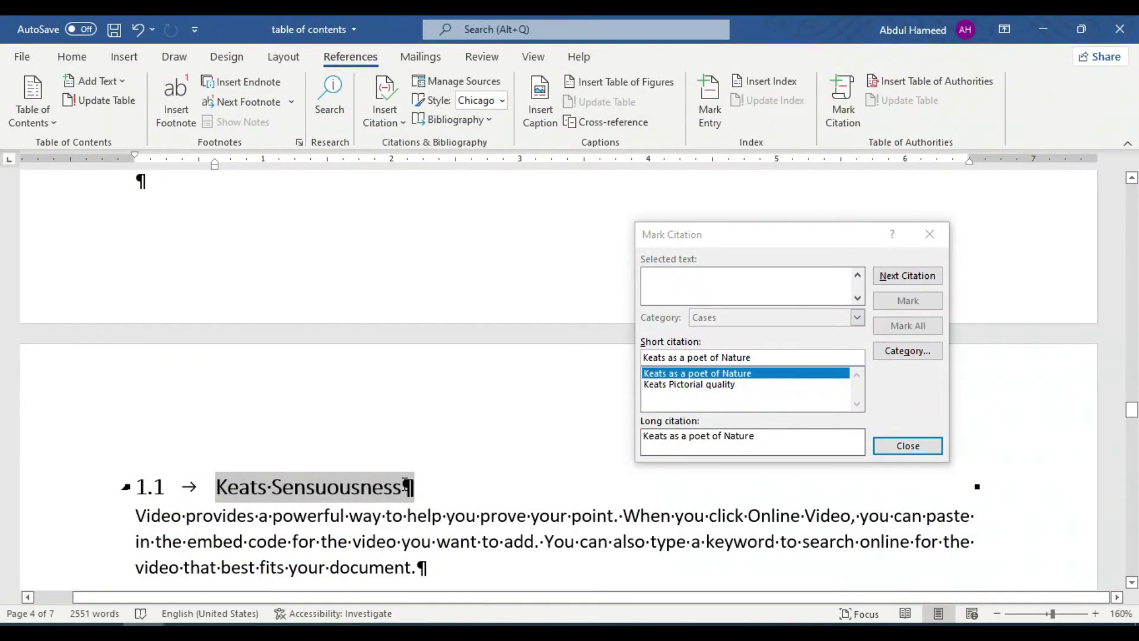
click(895, 300)
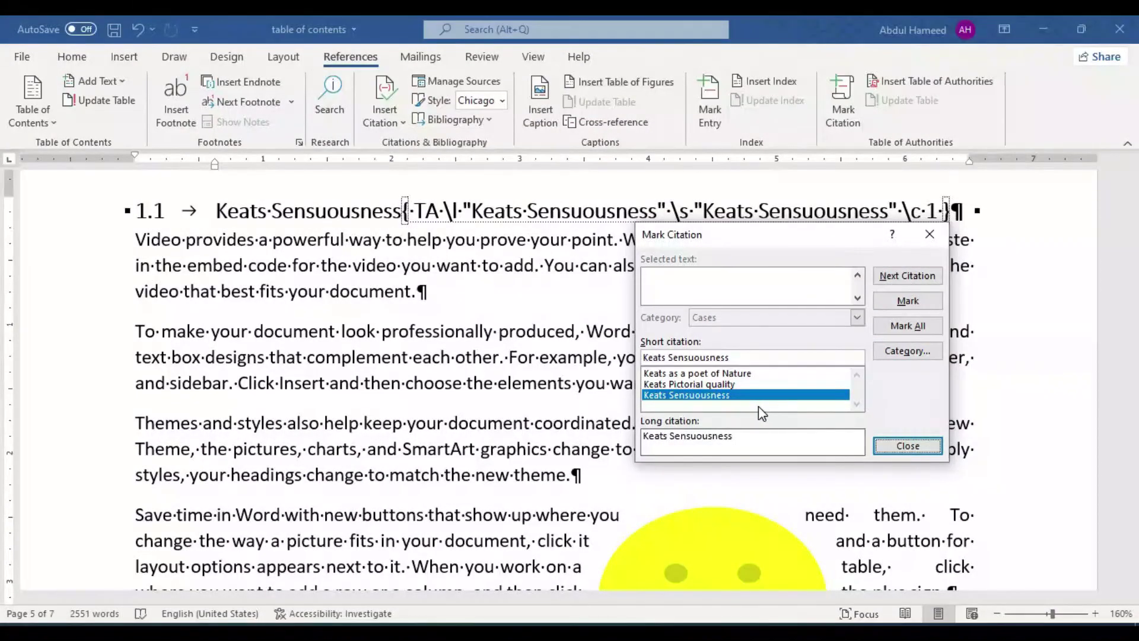
click(902, 445)
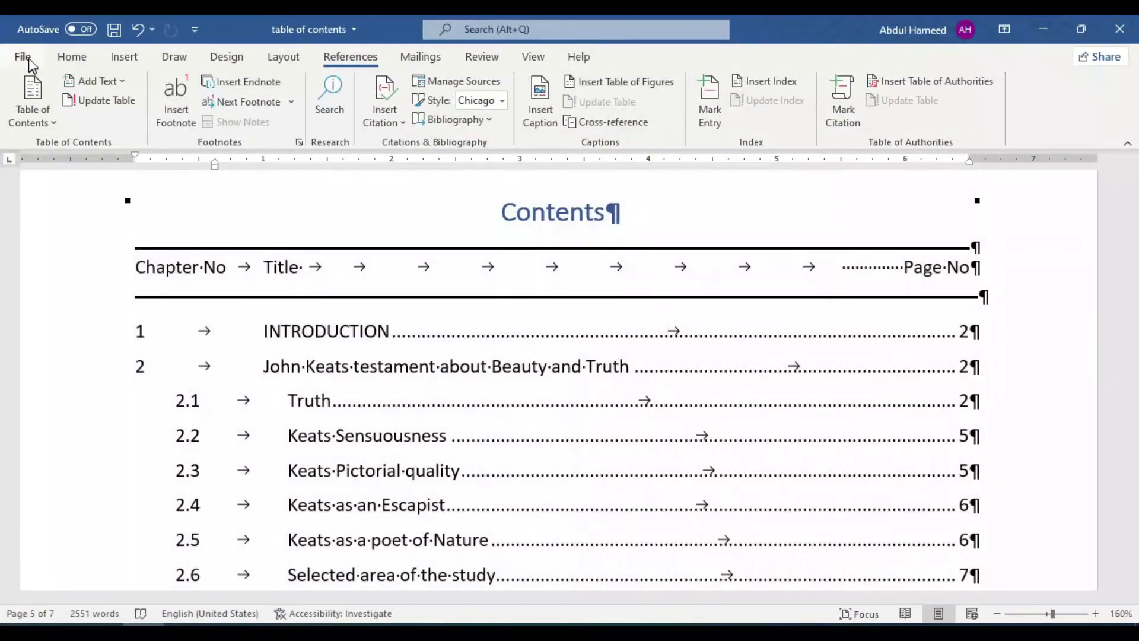
Hide formatting marks and add an empty paragraph below the Table 2 list.
click(71, 60)
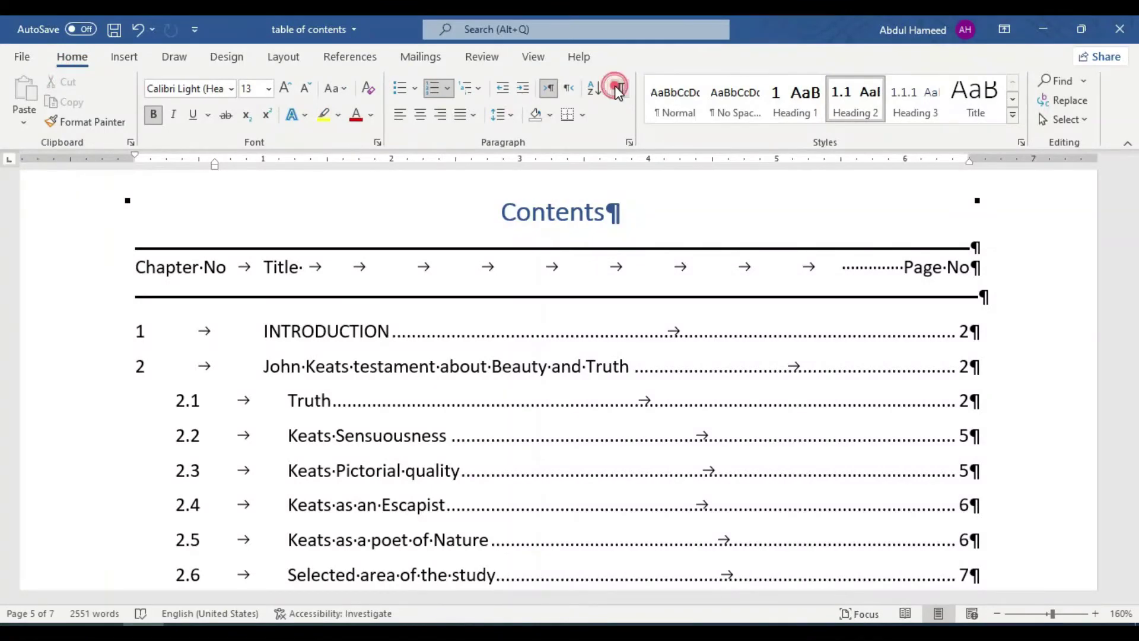
click(616, 89)
scroll(414, 262, down, 5)
scroll(287, 333, down, 4)
click(172, 454)
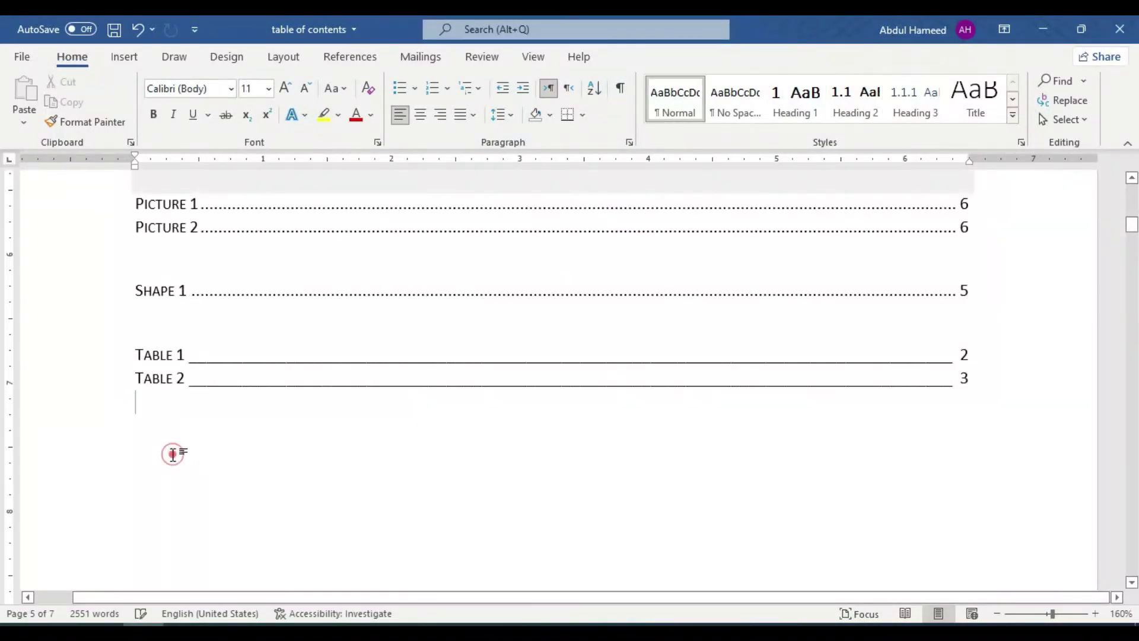
key(Return)
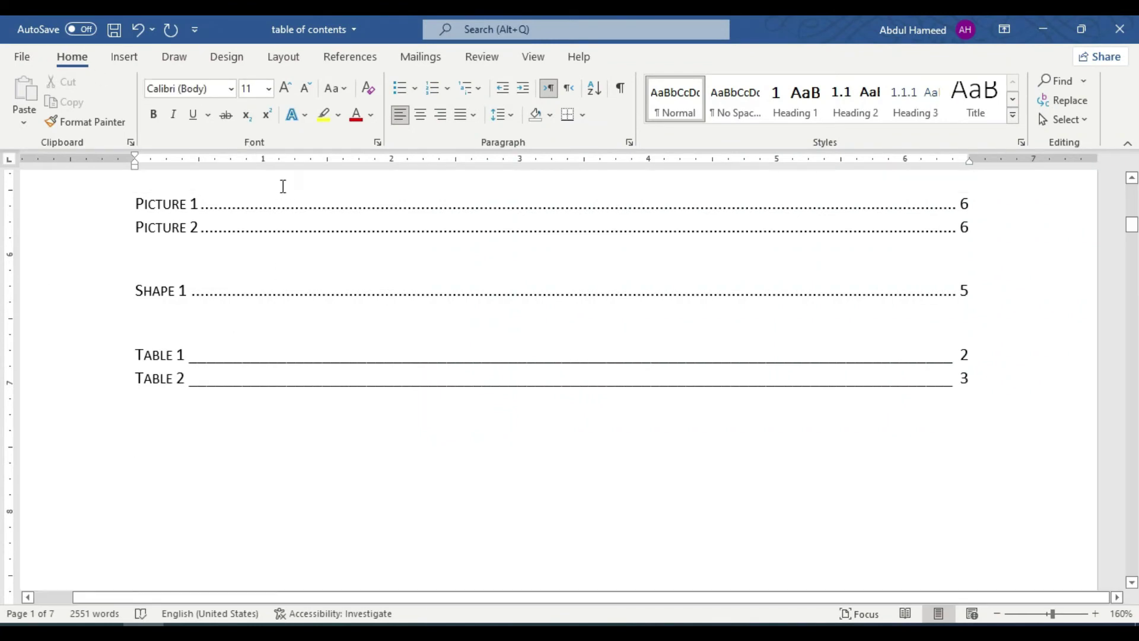
Insert a Cases table of authorities listing the three marked Keats citations.
click(349, 57)
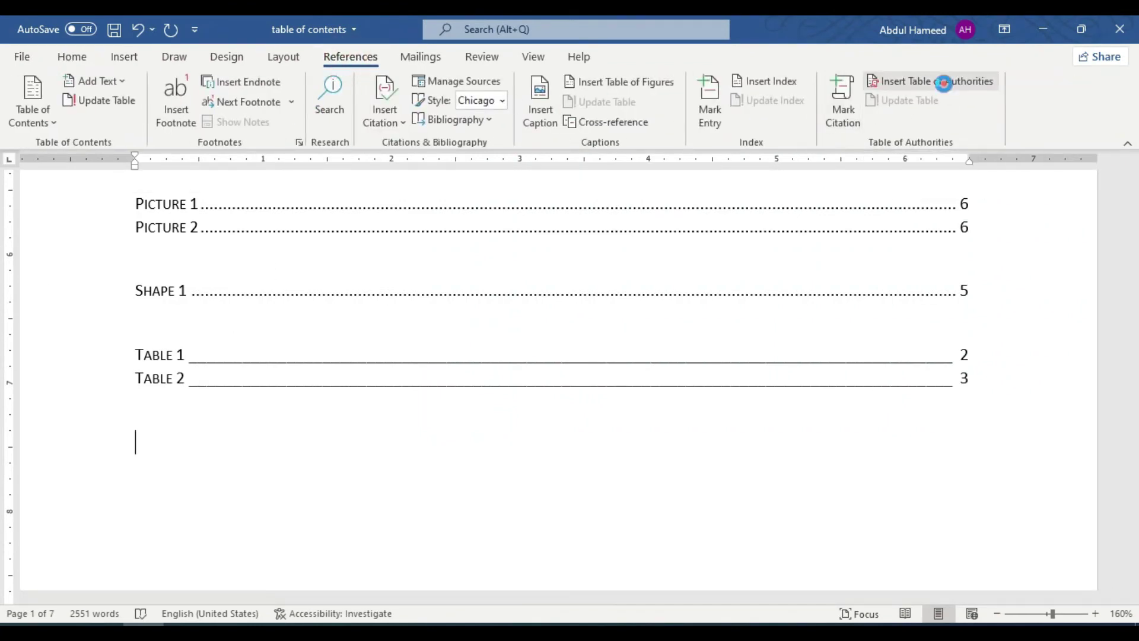
click(943, 82)
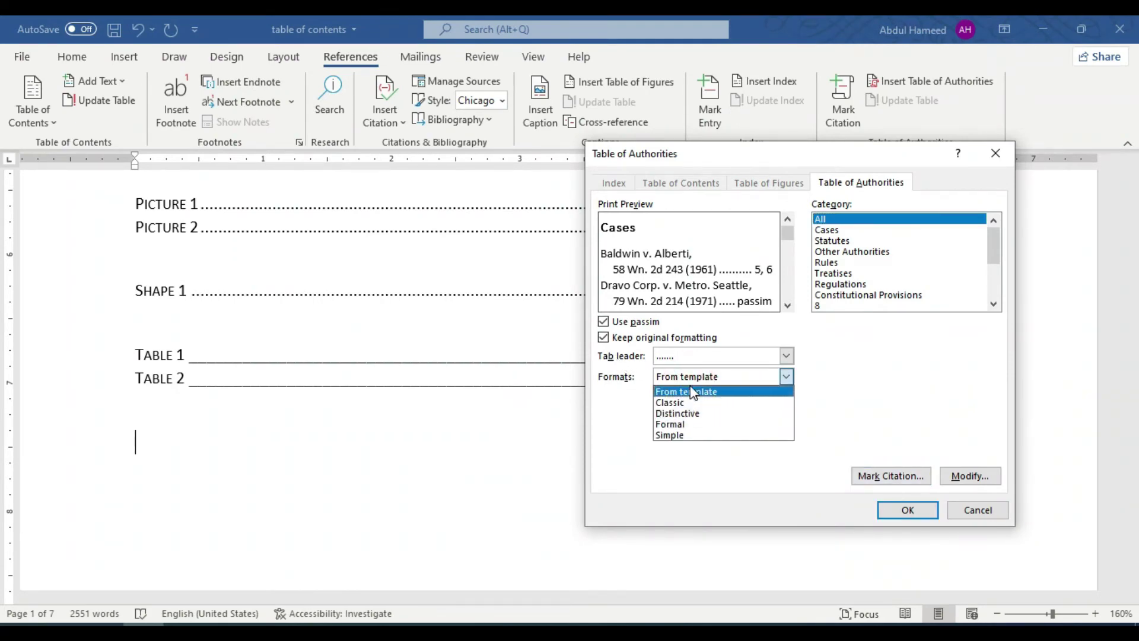
click(911, 510)
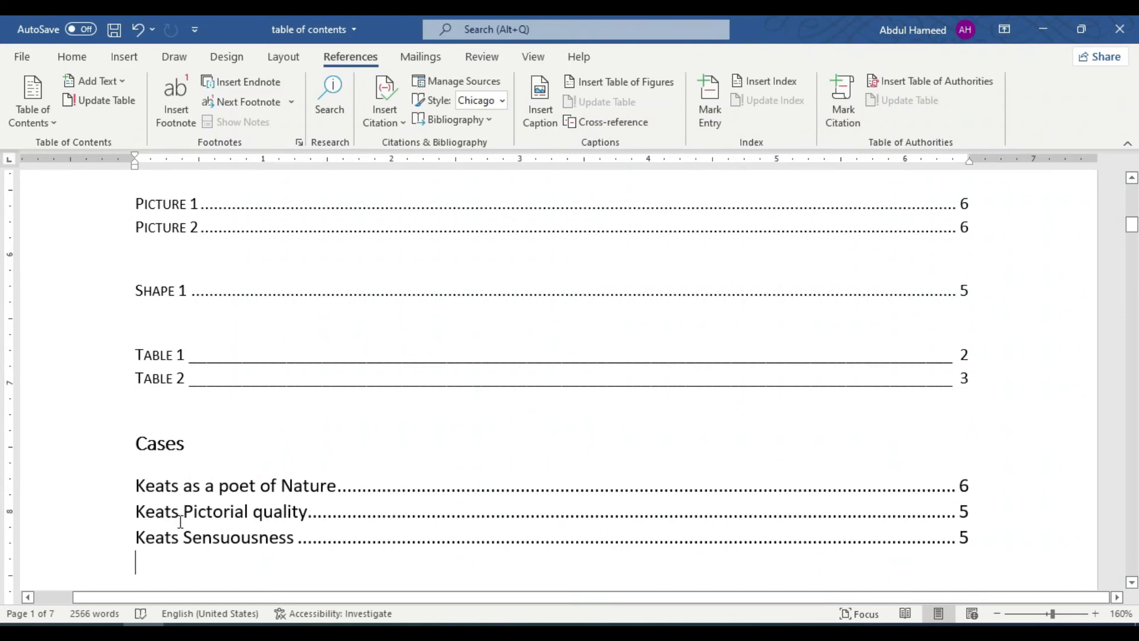
scroll(180, 522, down, 2)
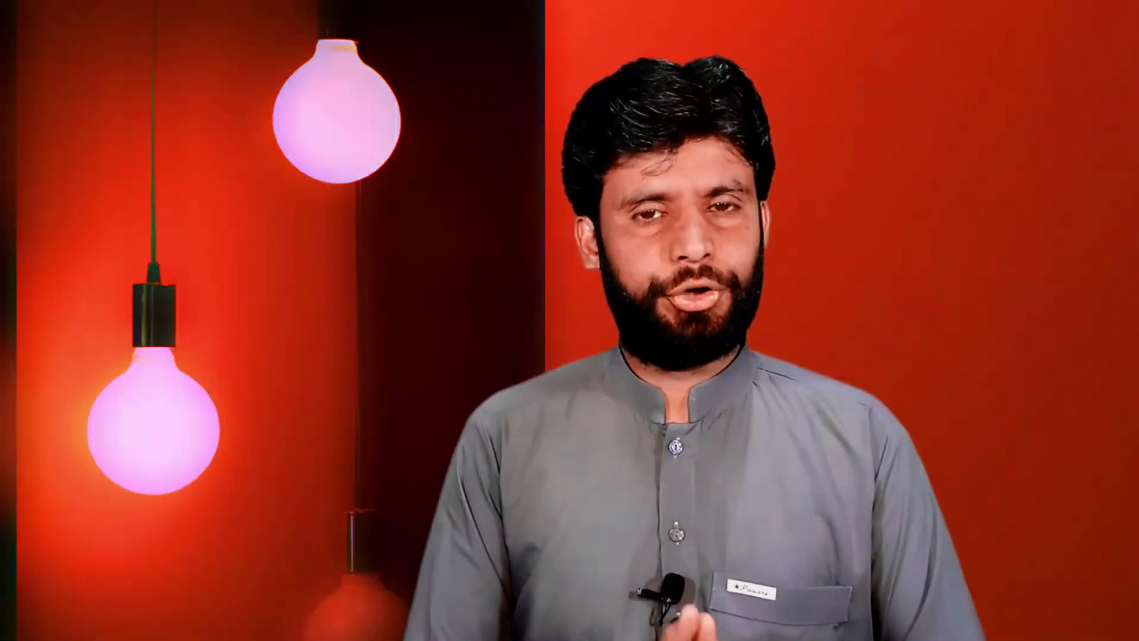